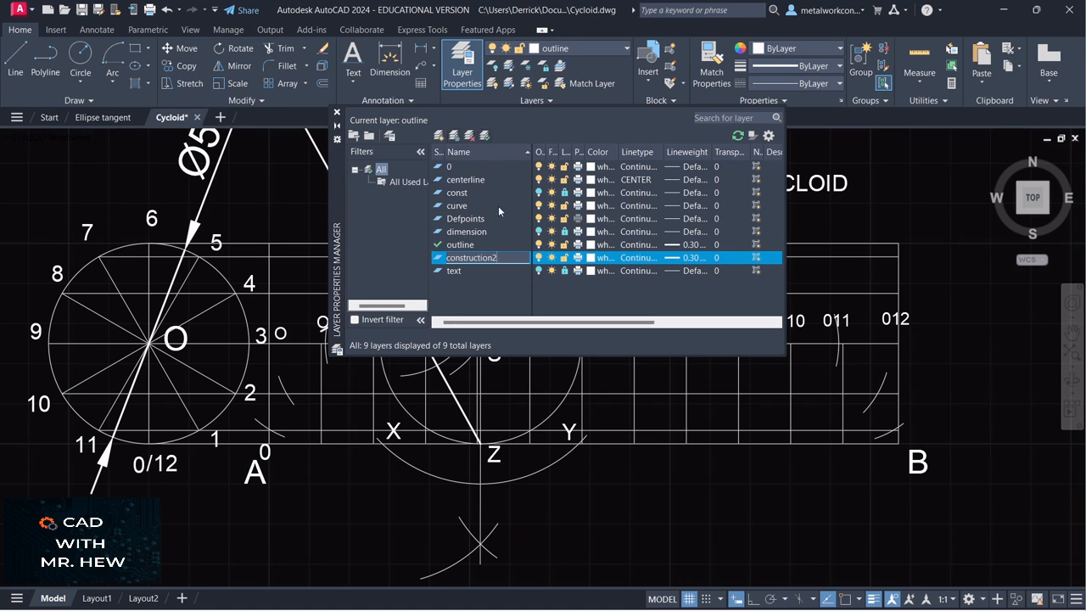
Name the new layer construction2 and close the layer manager.
key(Return)
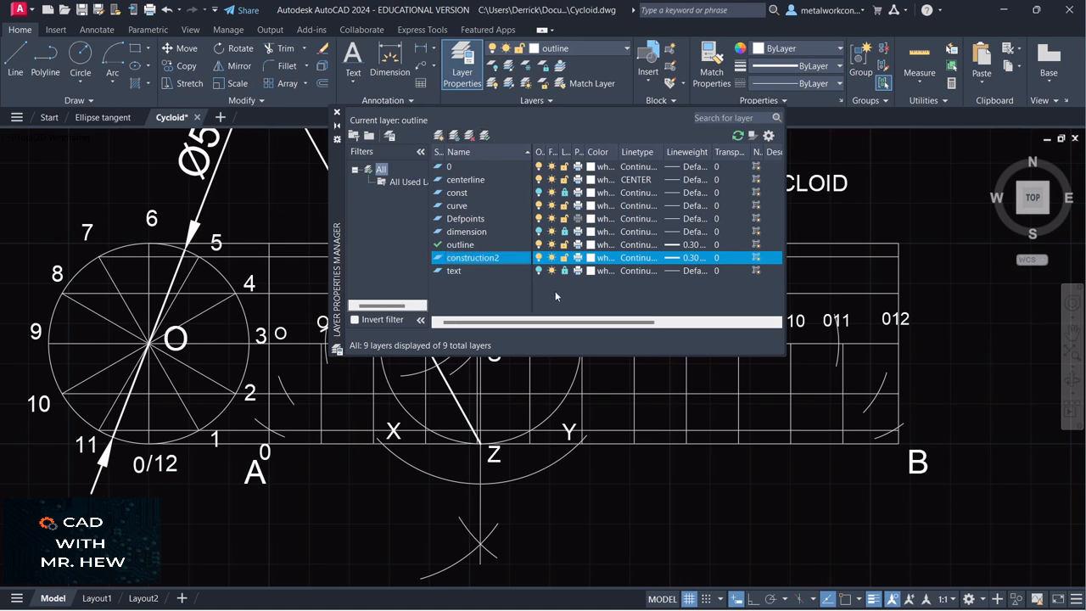
click(337, 111)
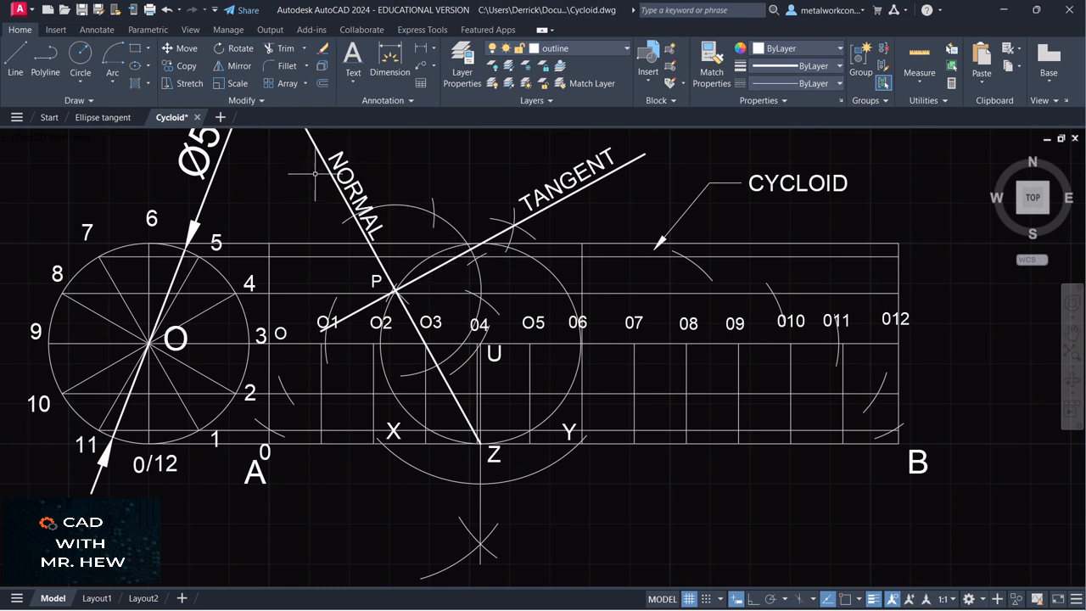
Move the tangent and normal lines, their labels, the CYCLOID leader, the circle about U and the related construction arcs to layer construction2.
mouse_move(342, 181)
mouse_down()
mouse_move(456, 188)
mouse_move(547, 210)
mouse_move(560, 248)
mouse_move(543, 285)
mouse_move(529, 276)
mouse_up()
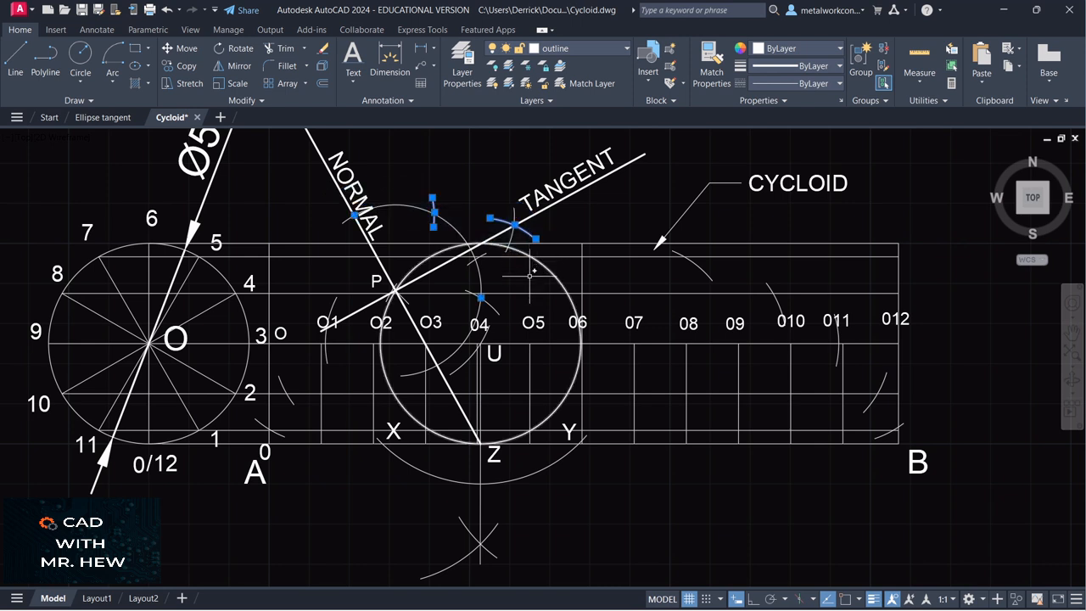
click(479, 274)
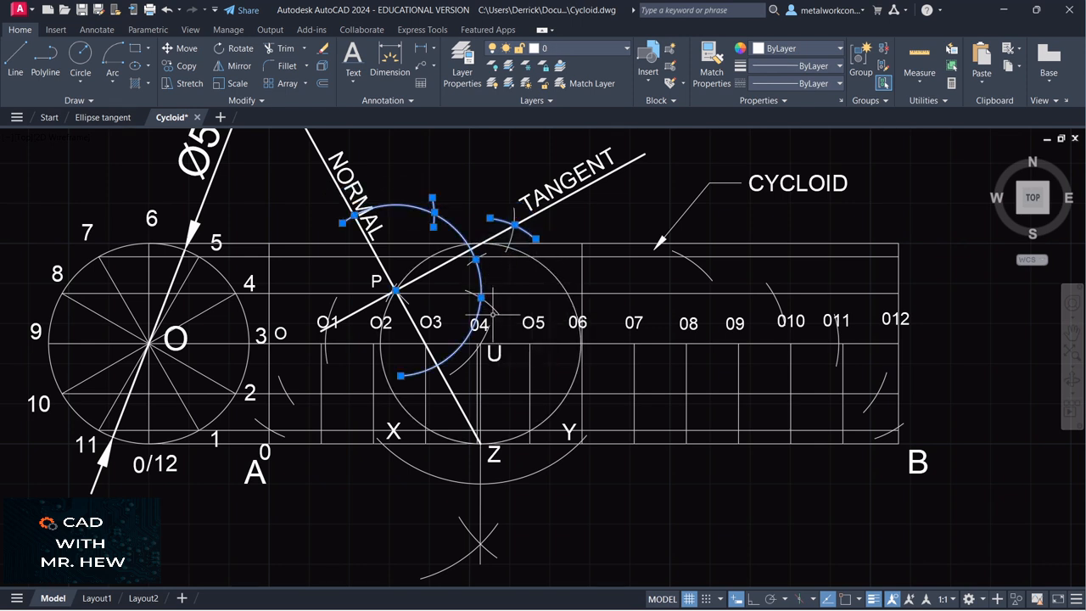
click(556, 274)
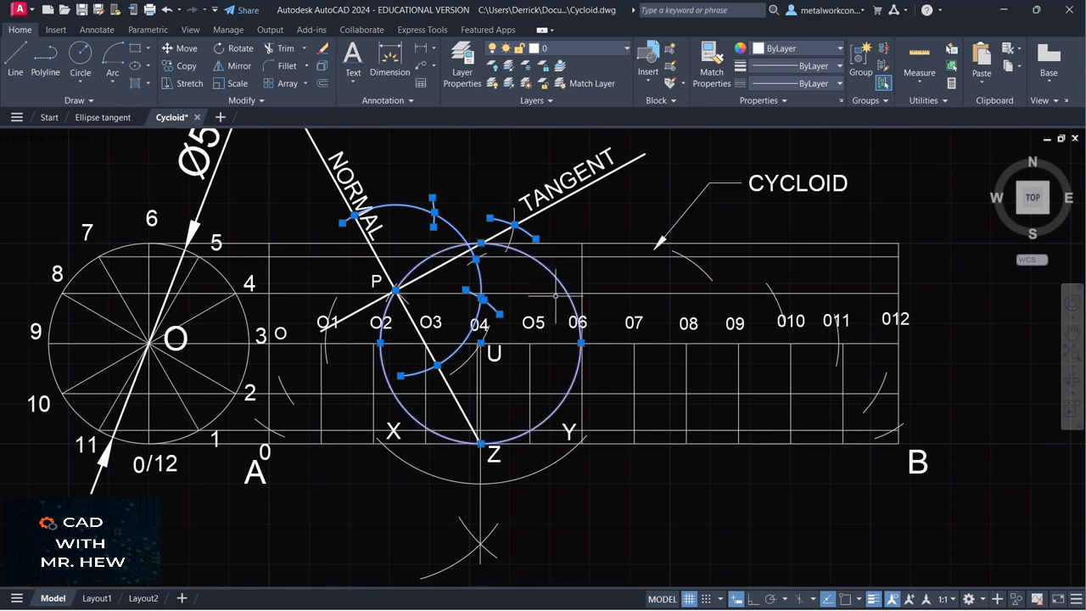
click(538, 470)
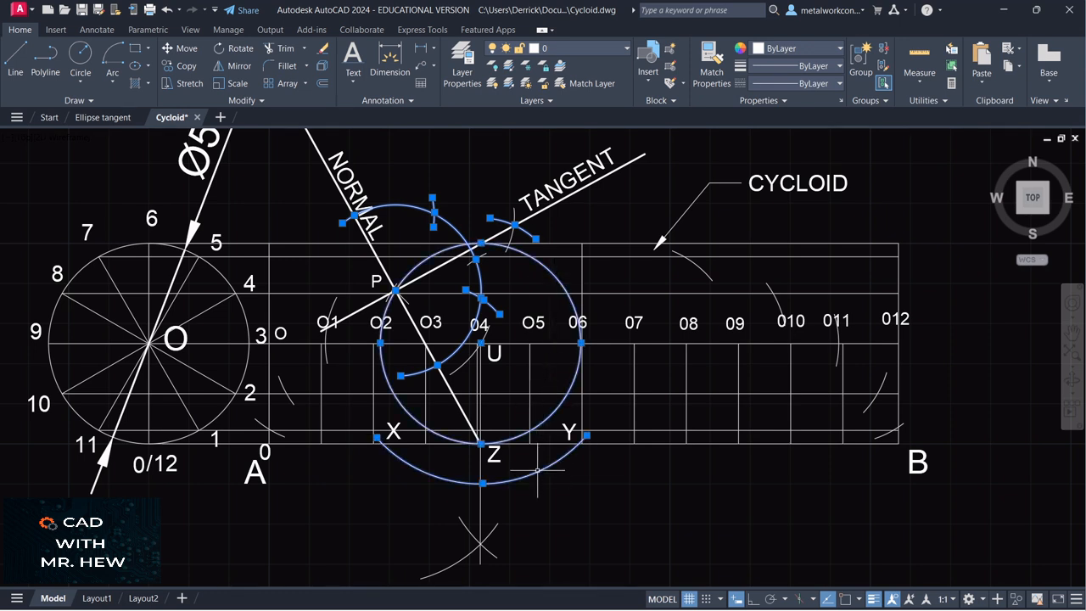
mouse_move(390, 495)
mouse_down()
mouse_move(498, 561)
mouse_move(472, 585)
mouse_move(443, 572)
mouse_move(391, 499)
mouse_up()
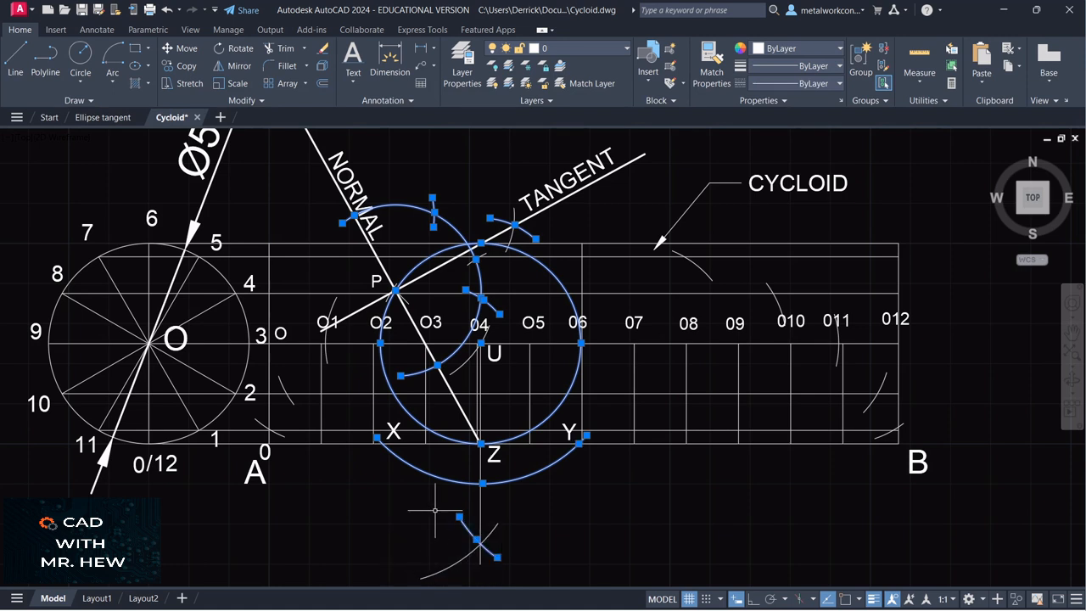
click(492, 533)
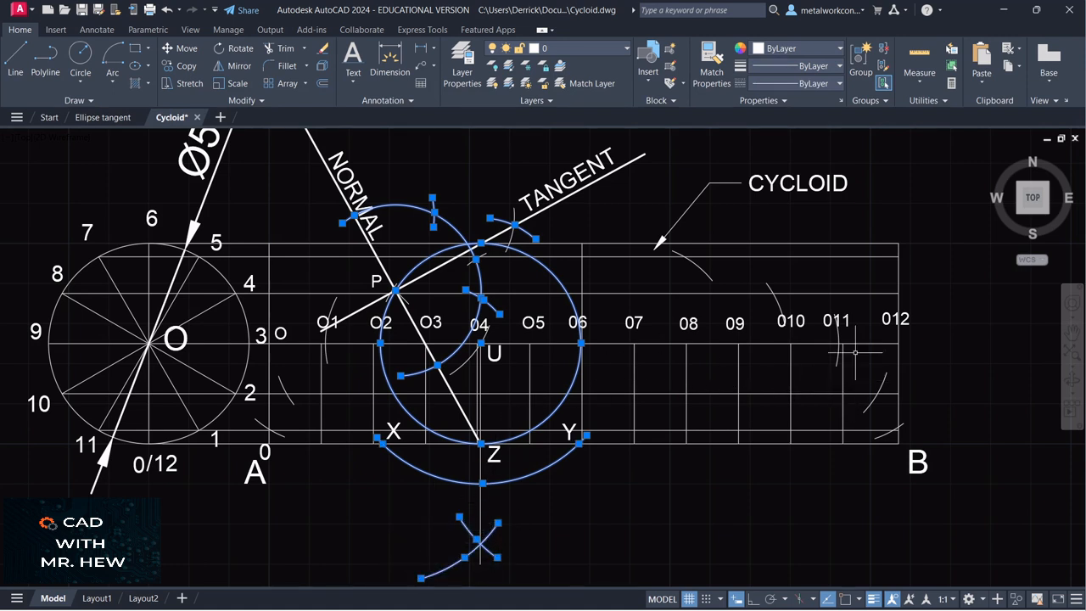
click(718, 182)
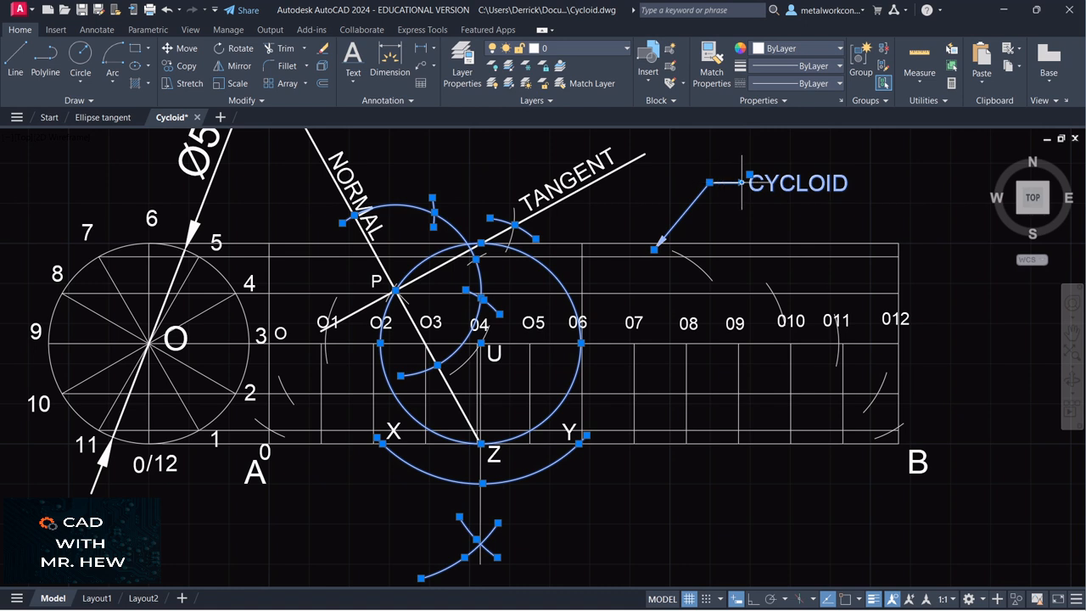
click(592, 183)
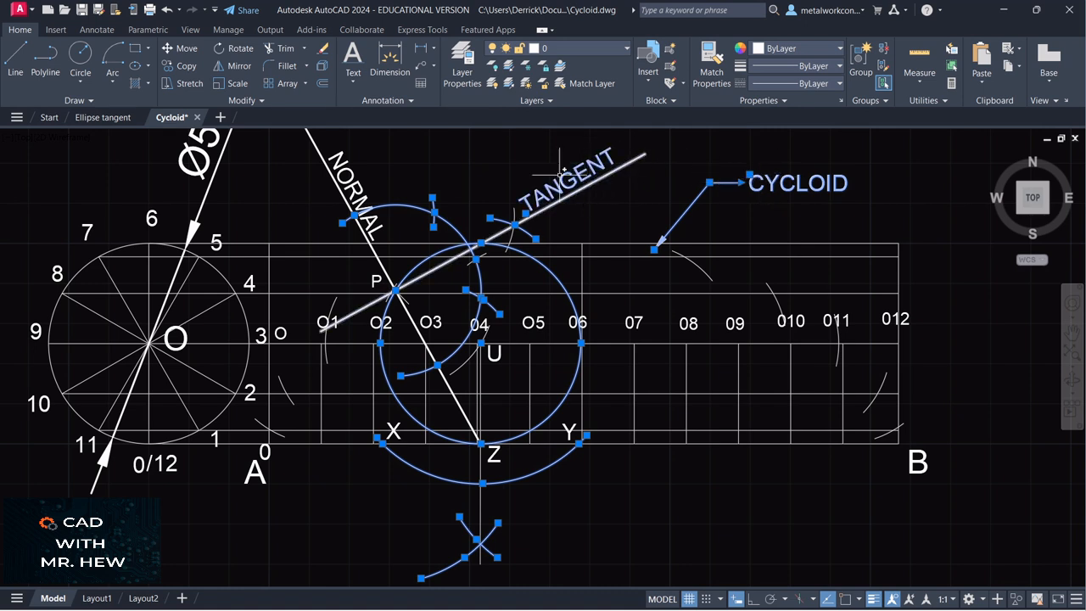
click(355, 181)
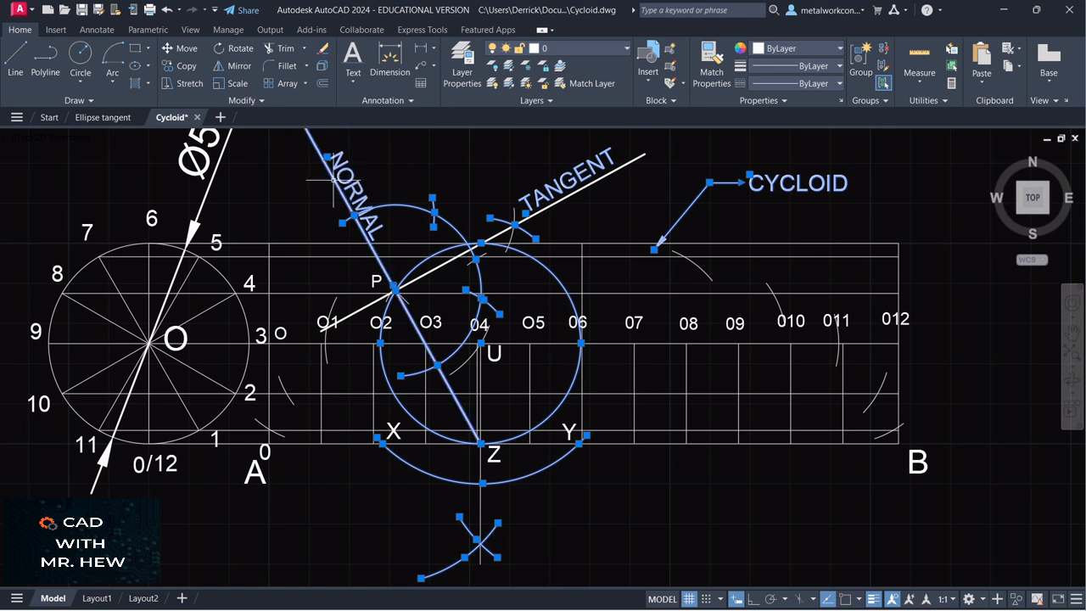
click(337, 185)
click(354, 314)
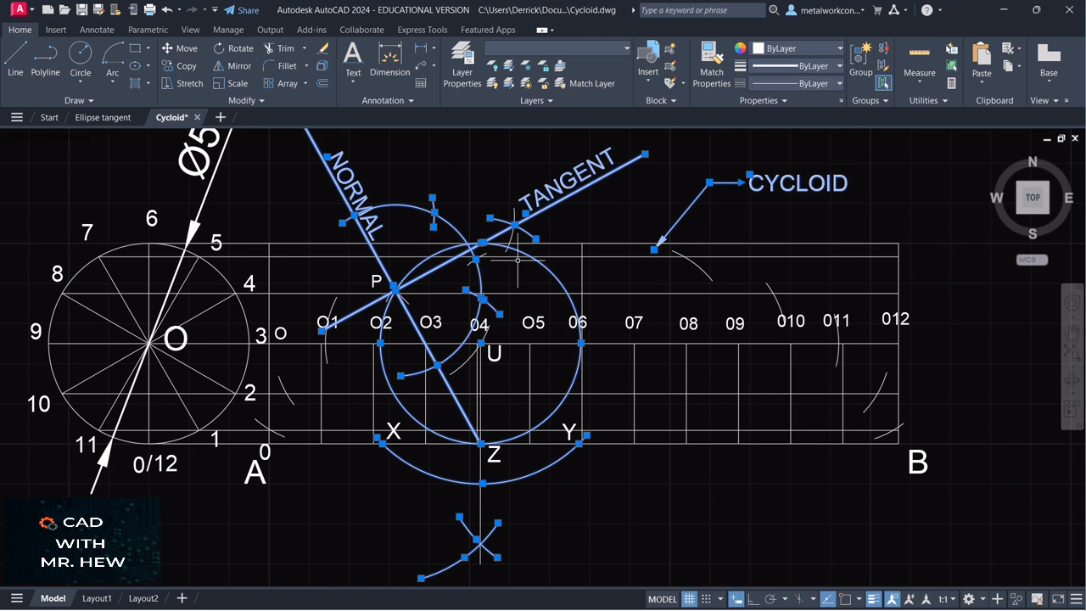
click(521, 49)
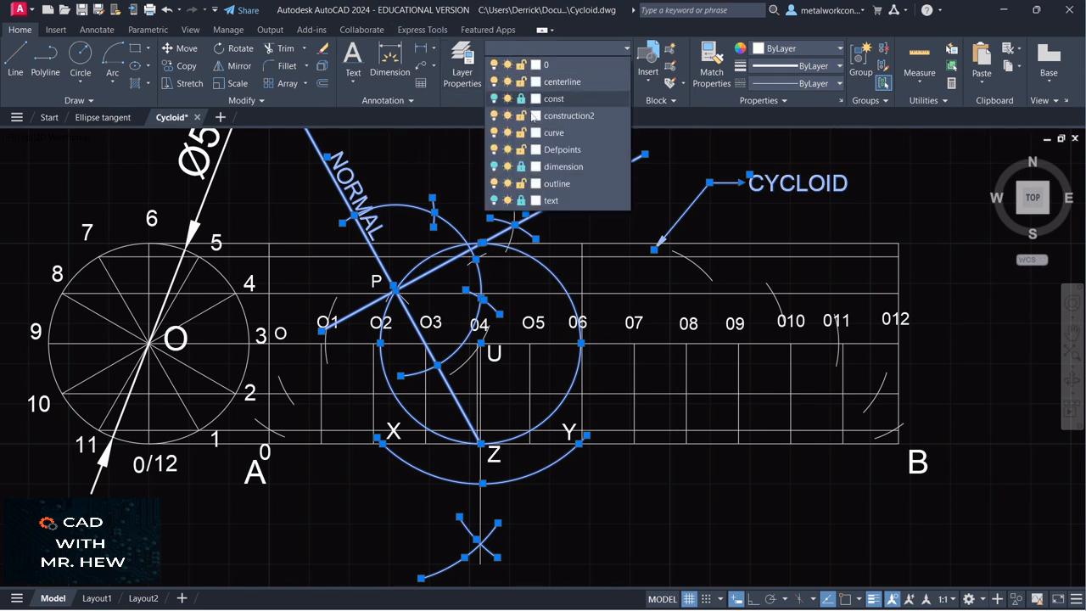
click(550, 116)
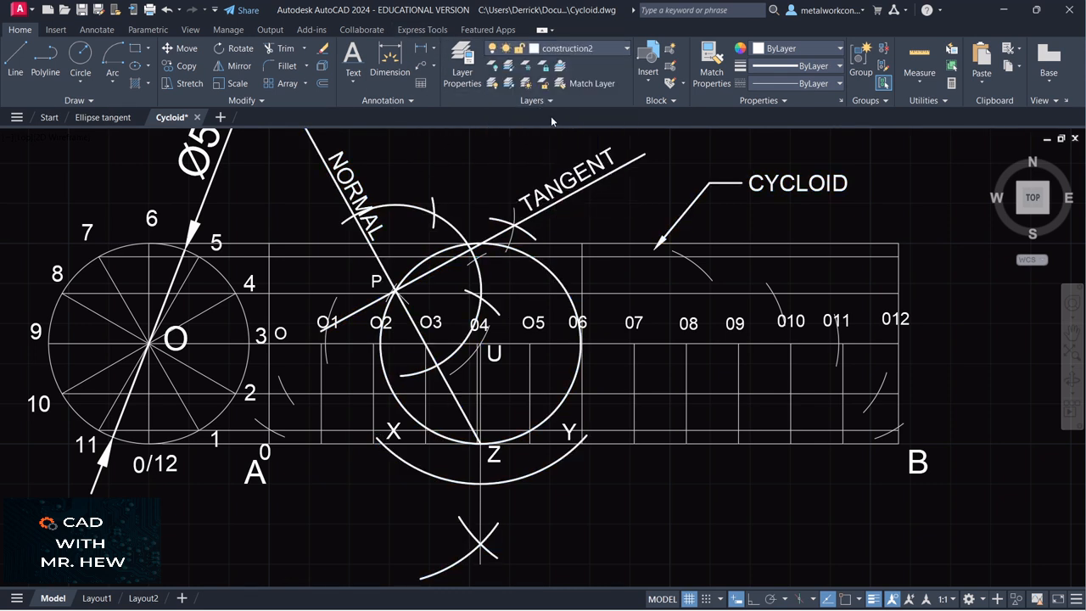
Lock the construction2 layer and turn it off.
click(516, 50)
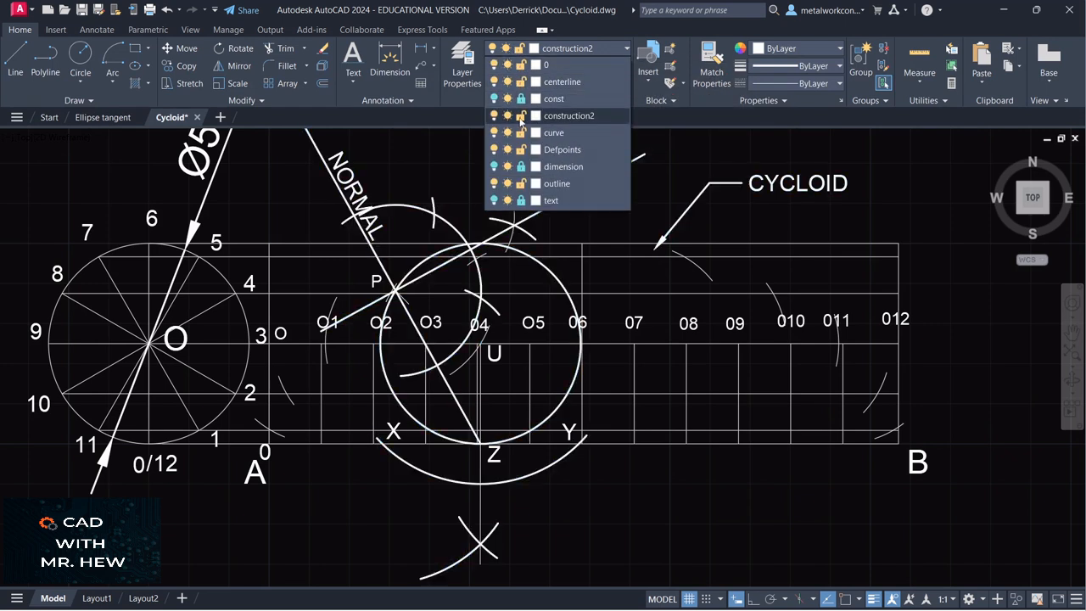
click(521, 116)
click(493, 116)
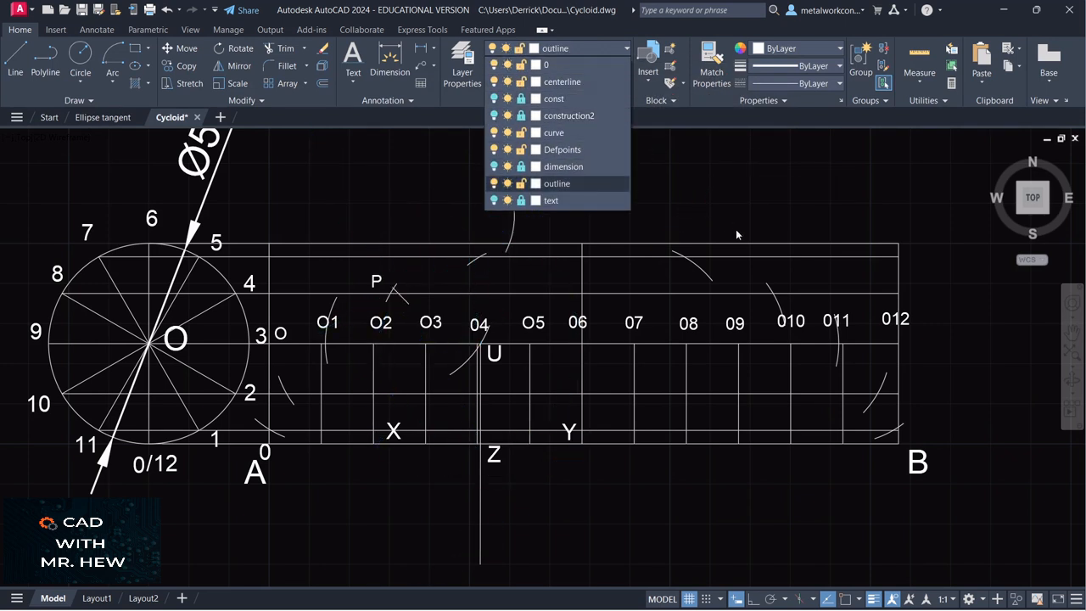
click(750, 270)
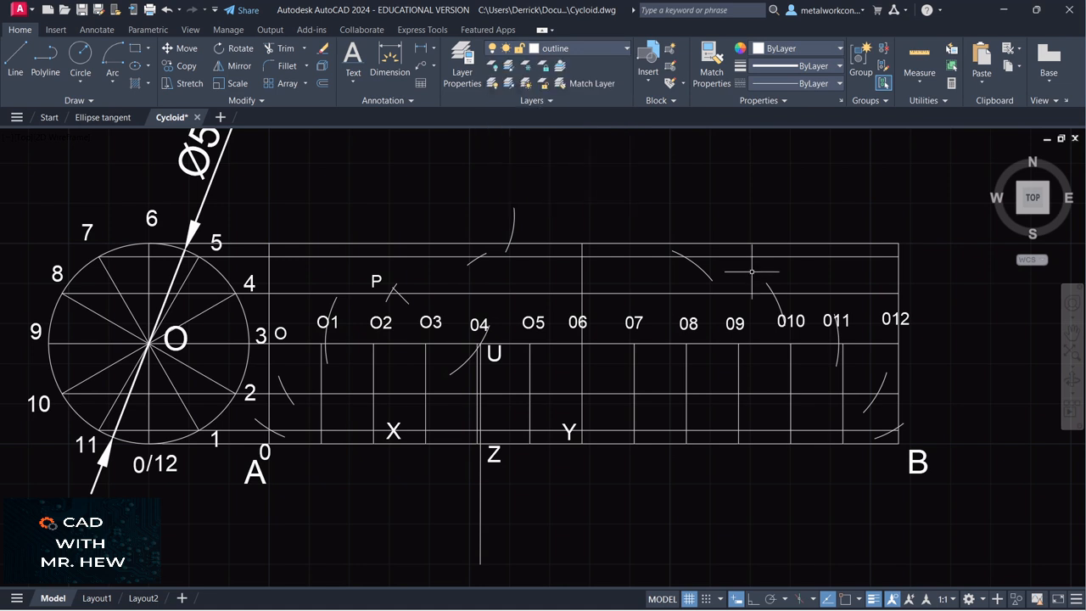
Move the long vertical line through U and Z and the short arc crossing U to layer construction2.
click(480, 500)
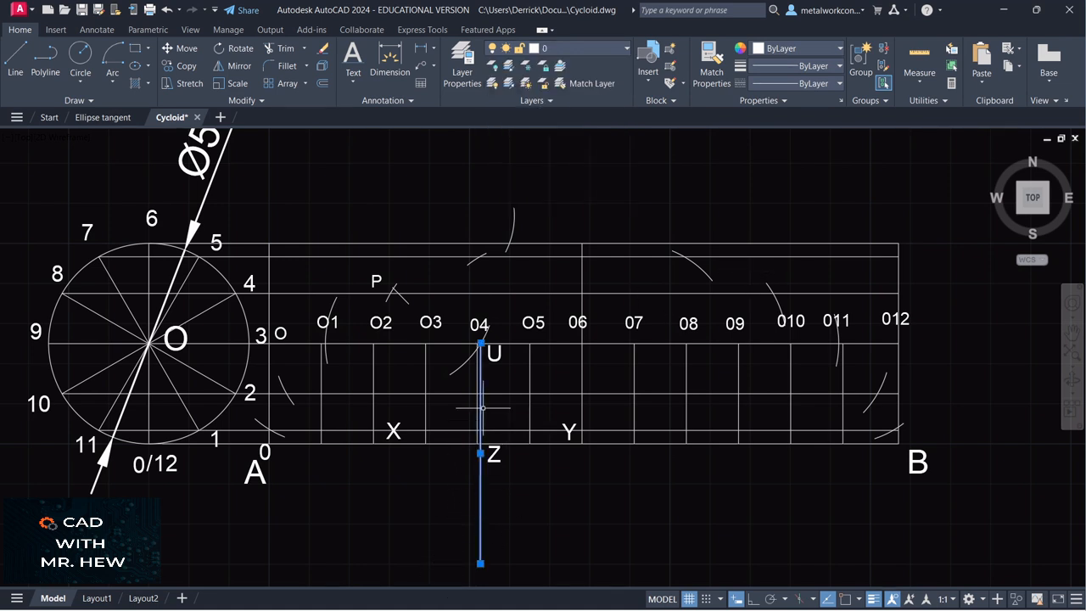
click(470, 351)
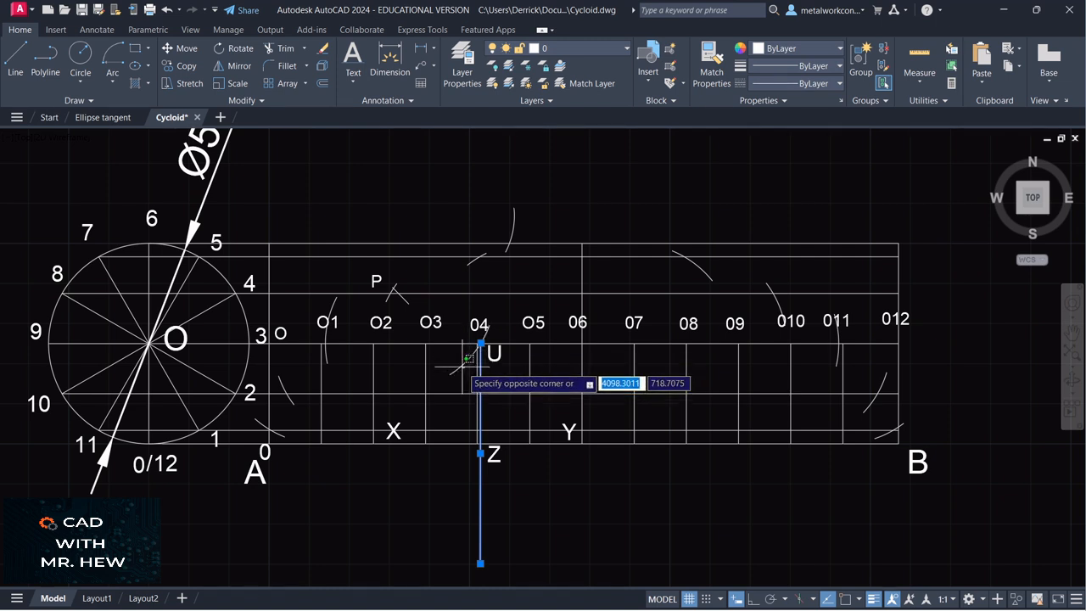
key(Escape)
click(462, 360)
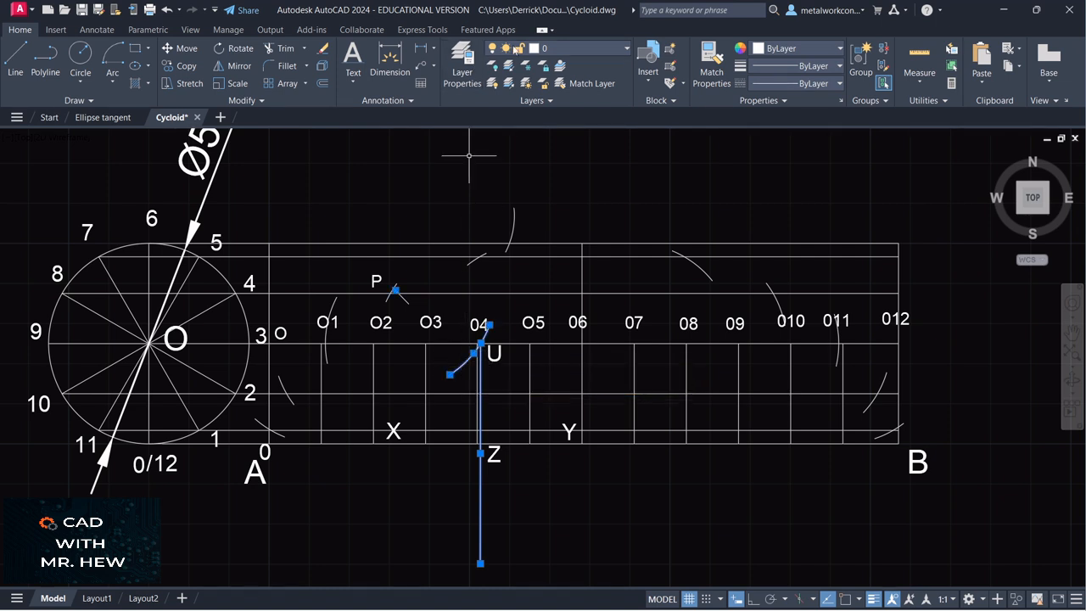
click(543, 53)
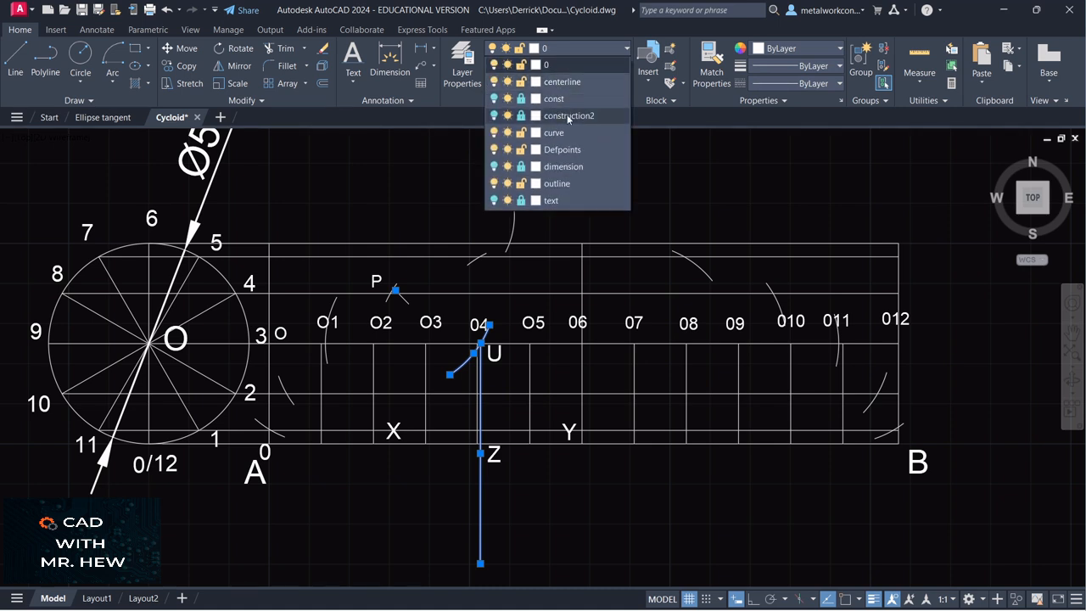
click(569, 119)
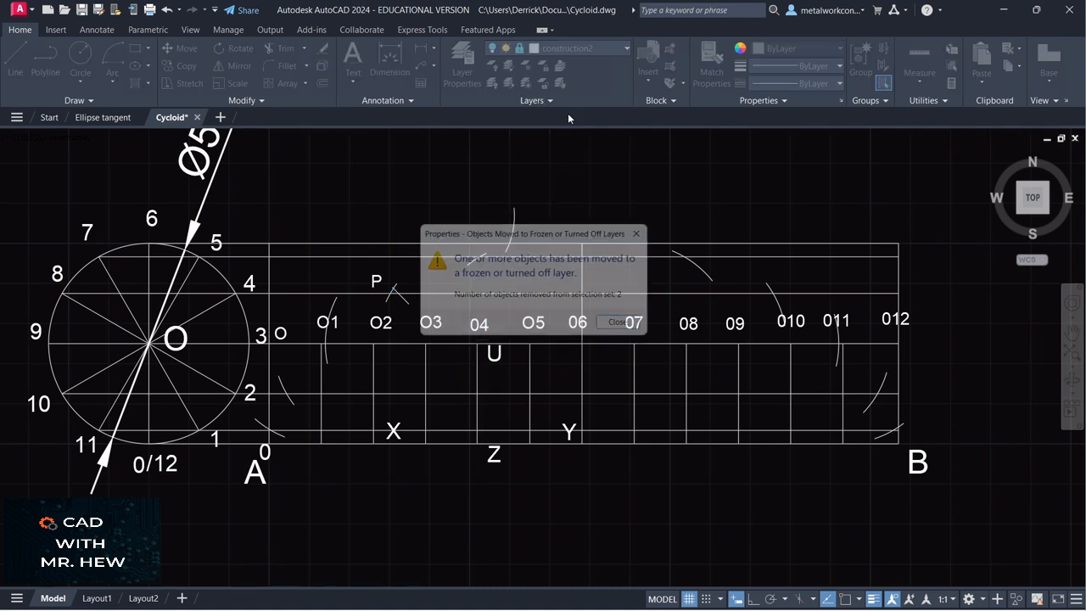
click(630, 328)
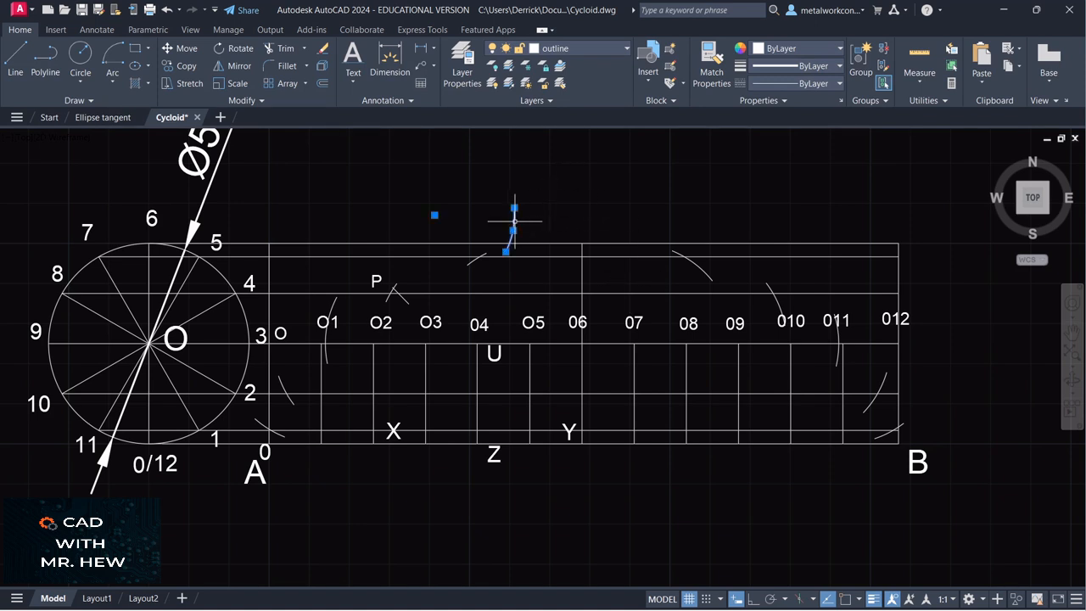
Move the remaining short arc above the rectangle, between O4 and O5, to layer construction2.
click(594, 48)
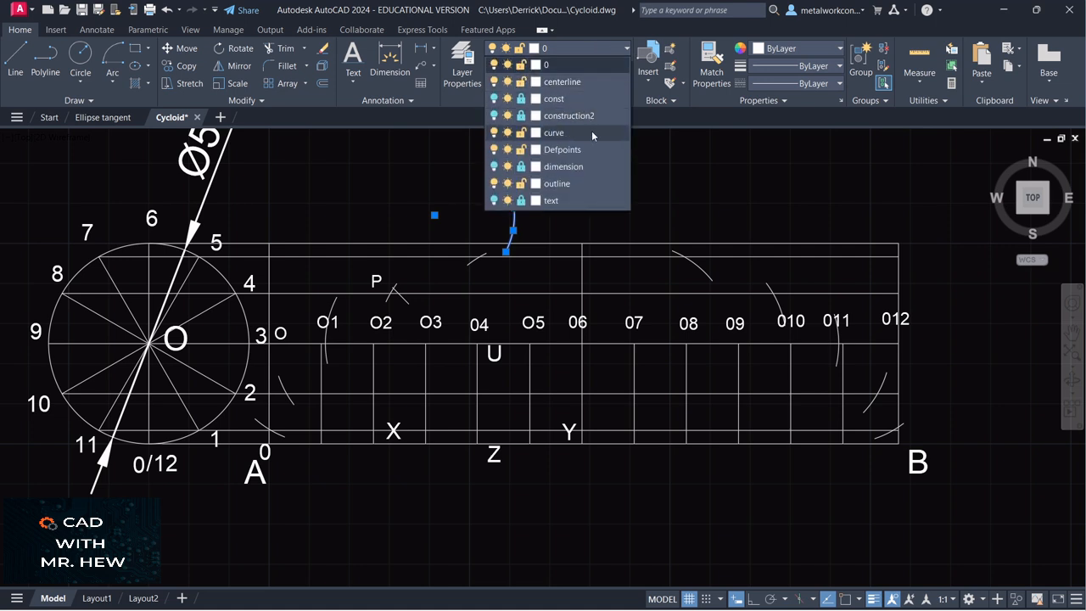
click(587, 116)
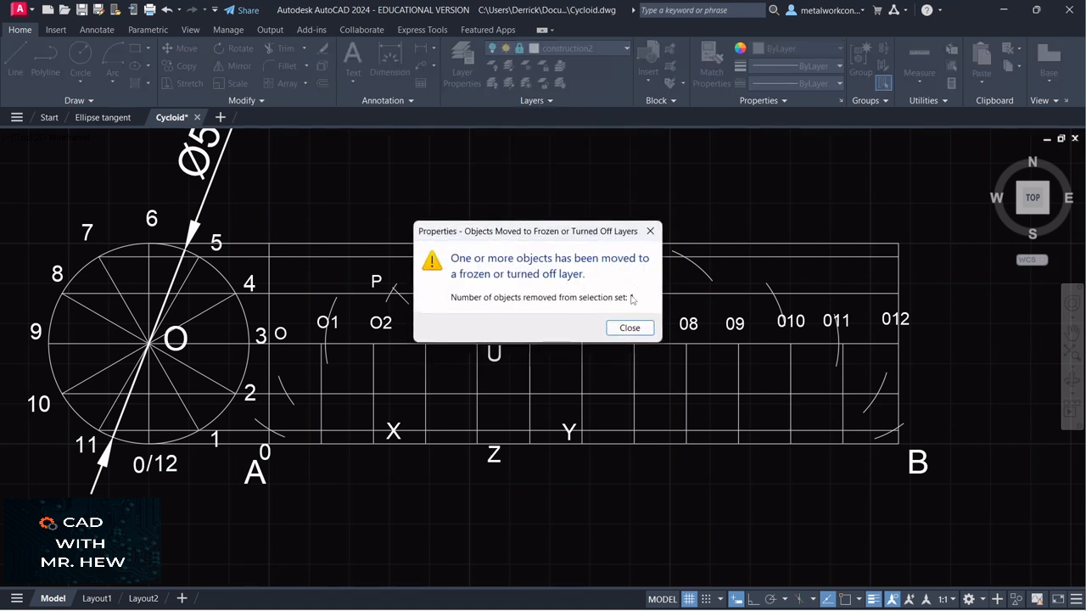
click(629, 328)
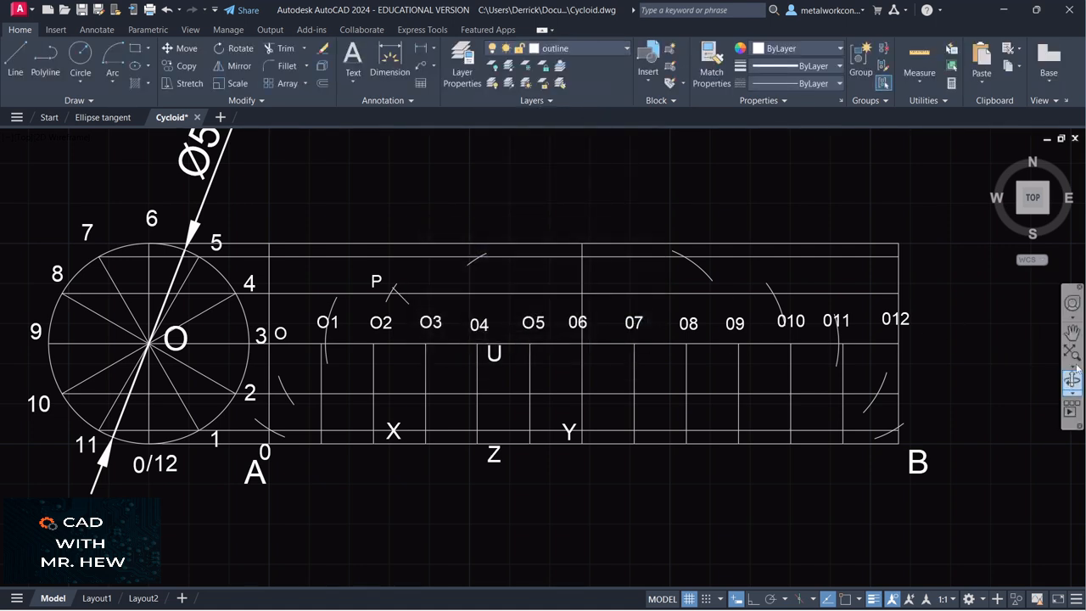
Move the short diagonal line beside point P to layer construction2.
click(1072, 338)
mouse_move(589, 324)
mouse_down()
mouse_move(667, 338)
mouse_move(732, 374)
mouse_up()
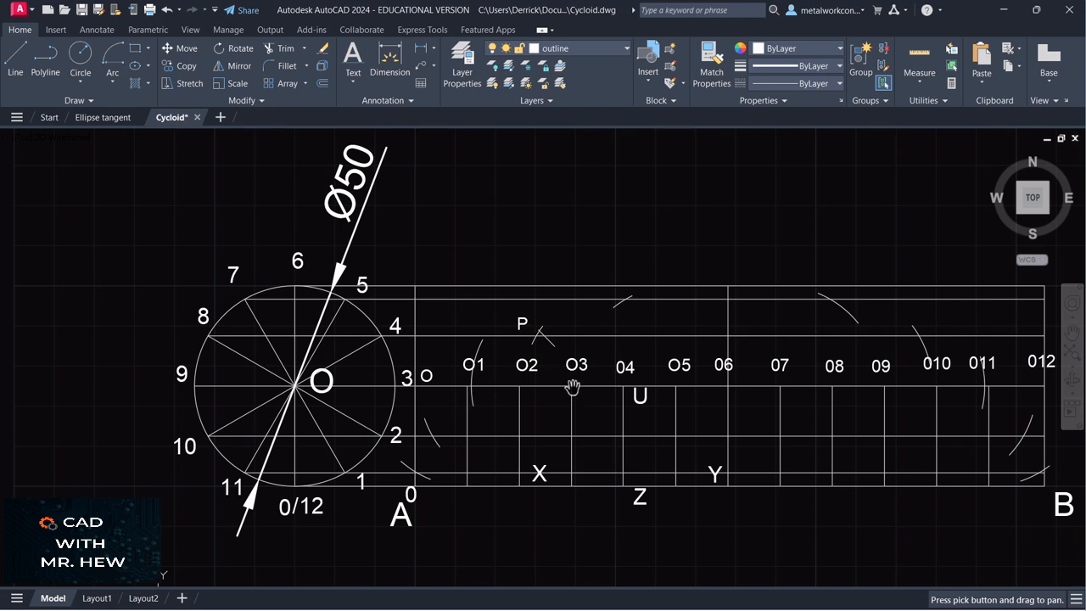
key(Escape)
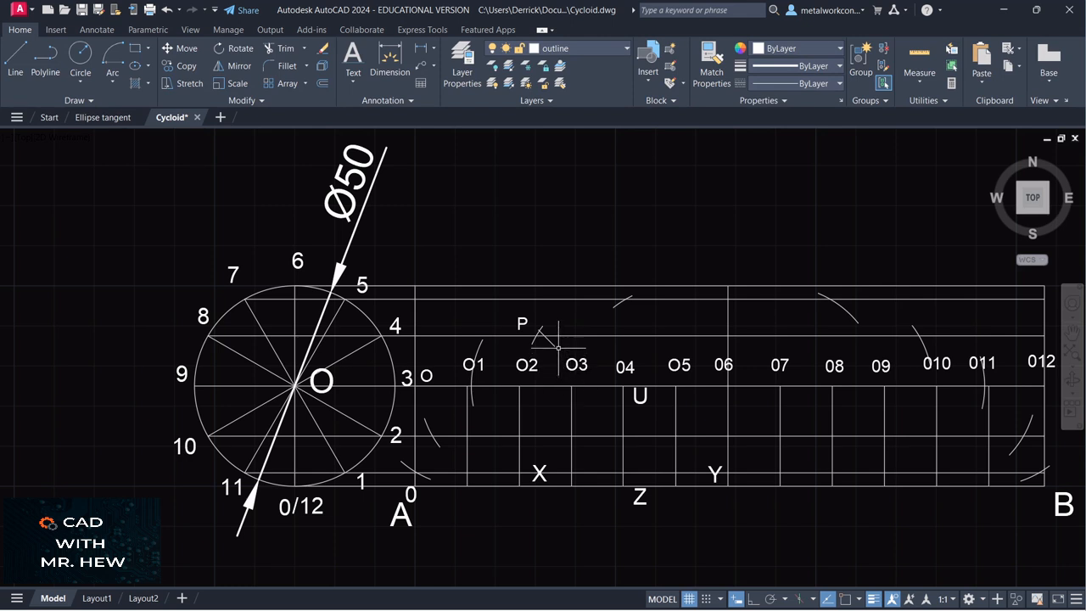
click(543, 338)
mouse_move(553, 346)
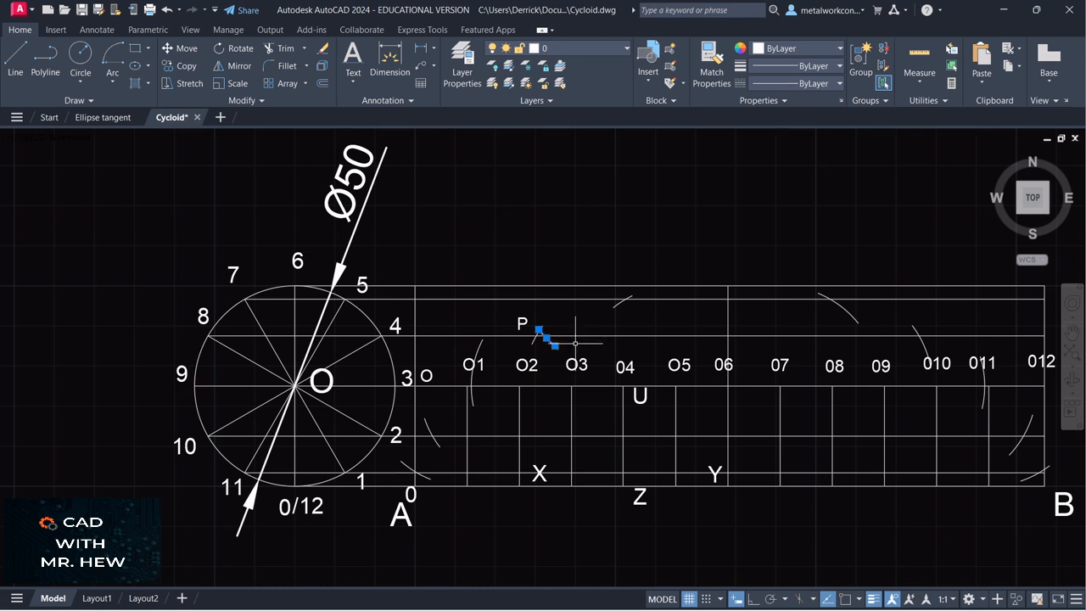
click(562, 52)
click(565, 114)
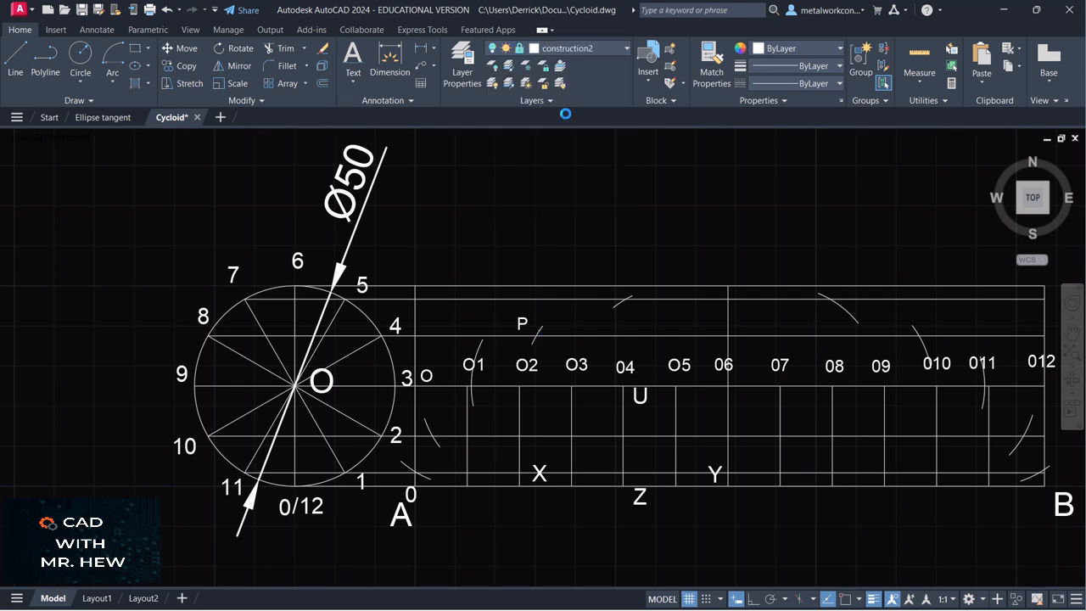
click(630, 328)
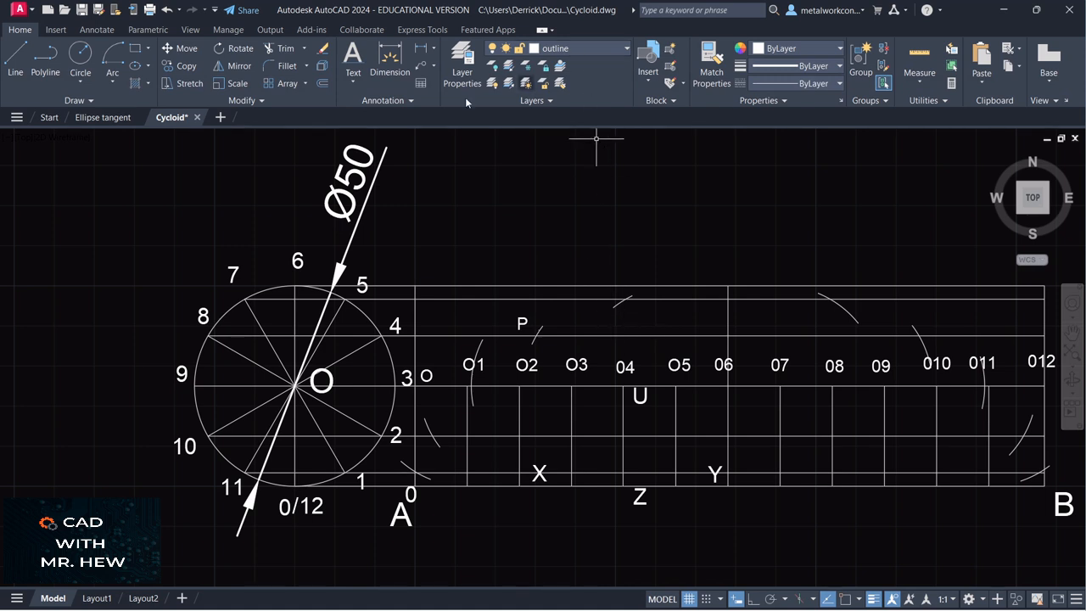
Start a fit-point spline at point 0 above A and run it through the arc intersections on horizontal lines 1, 2 and 3.
click(91, 101)
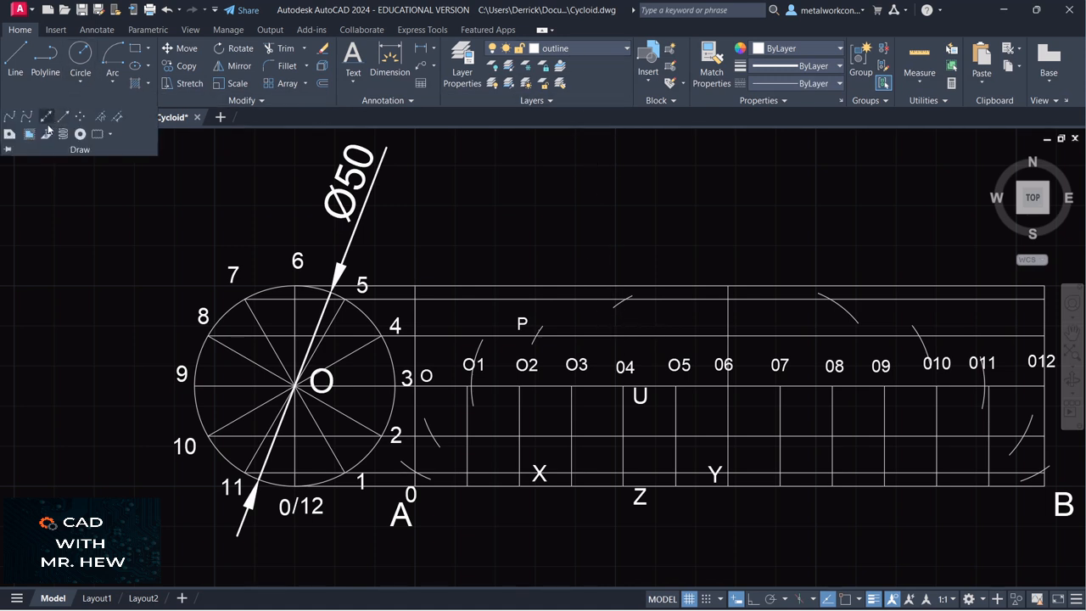
click(11, 121)
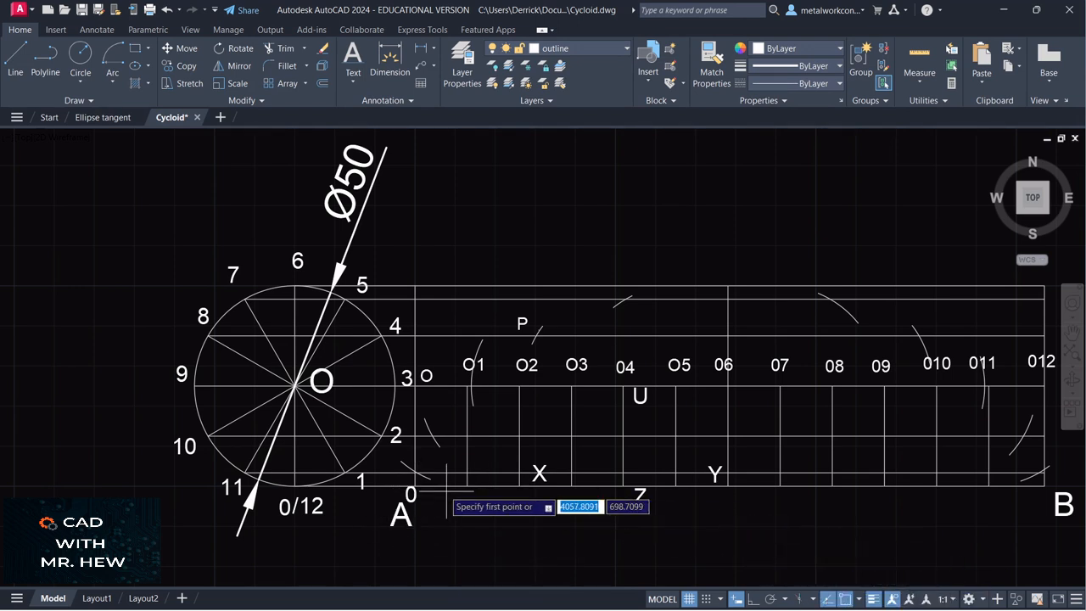
click(415, 485)
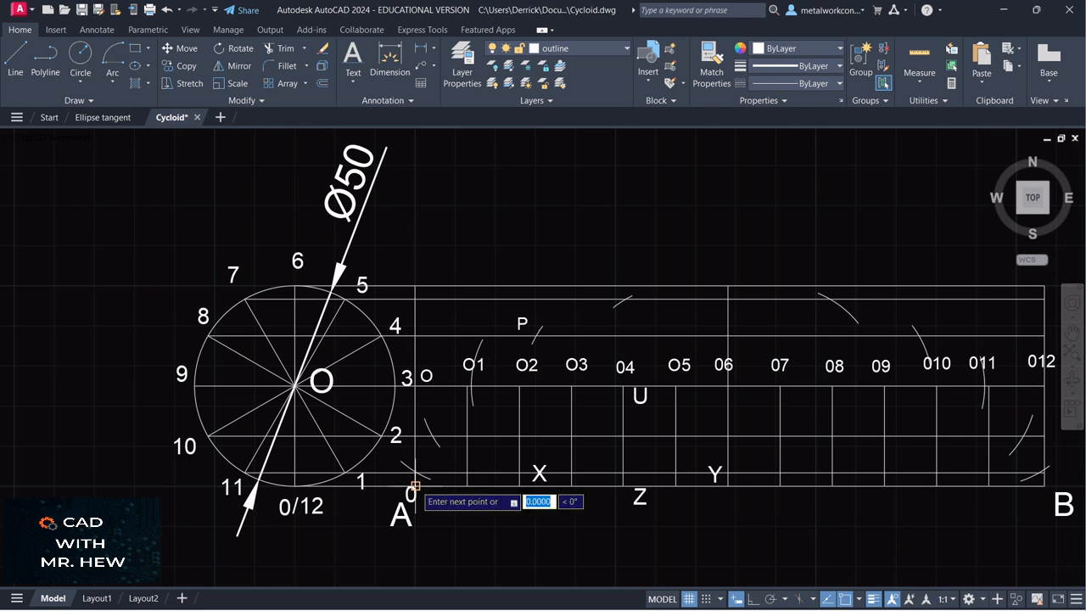
scroll(415, 487, up, 4)
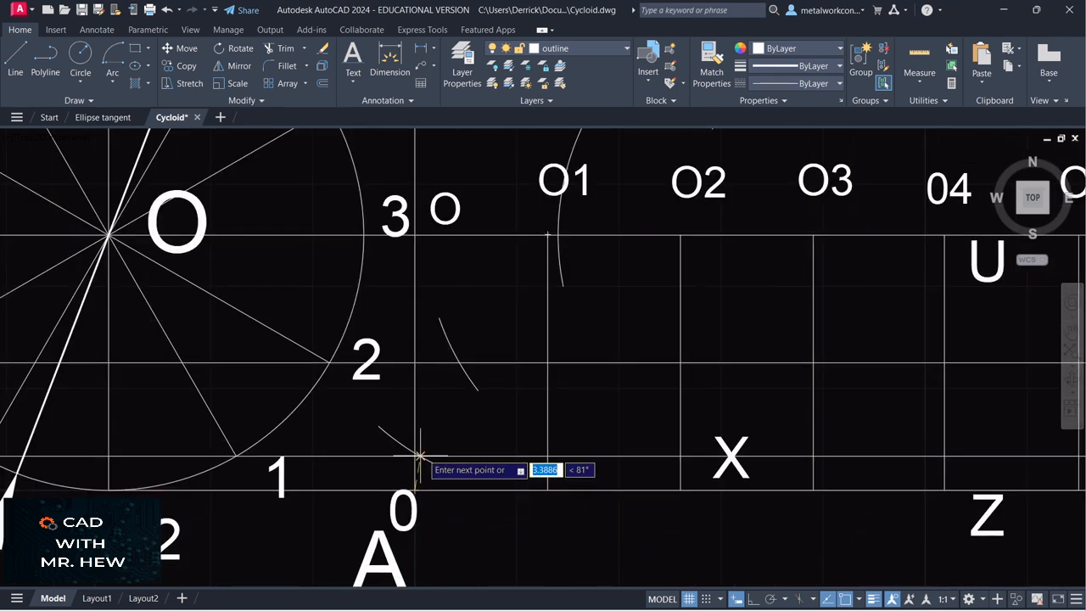
click(419, 456)
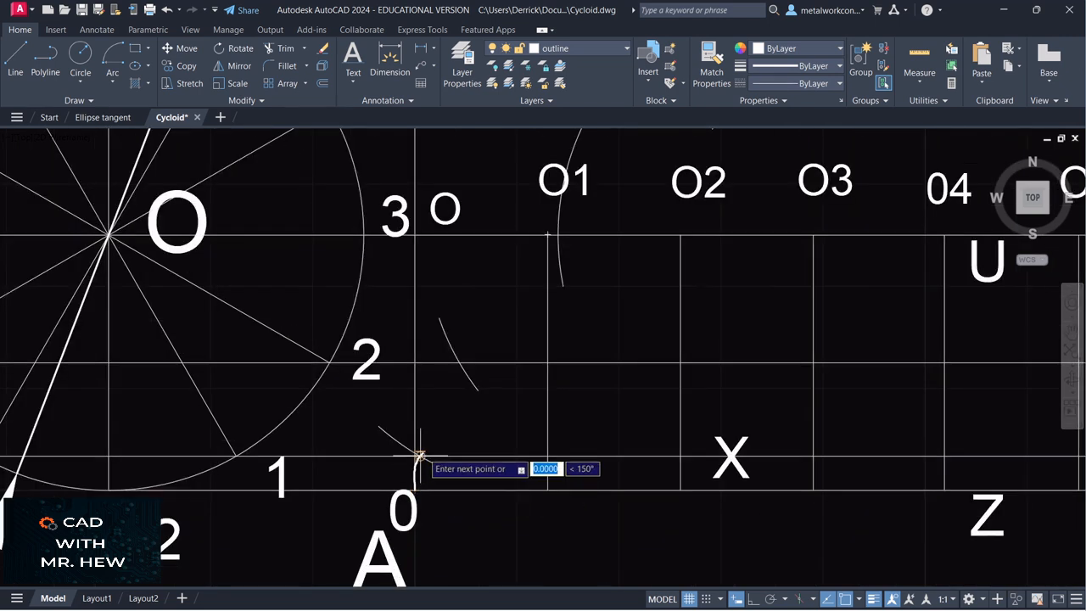
click(458, 362)
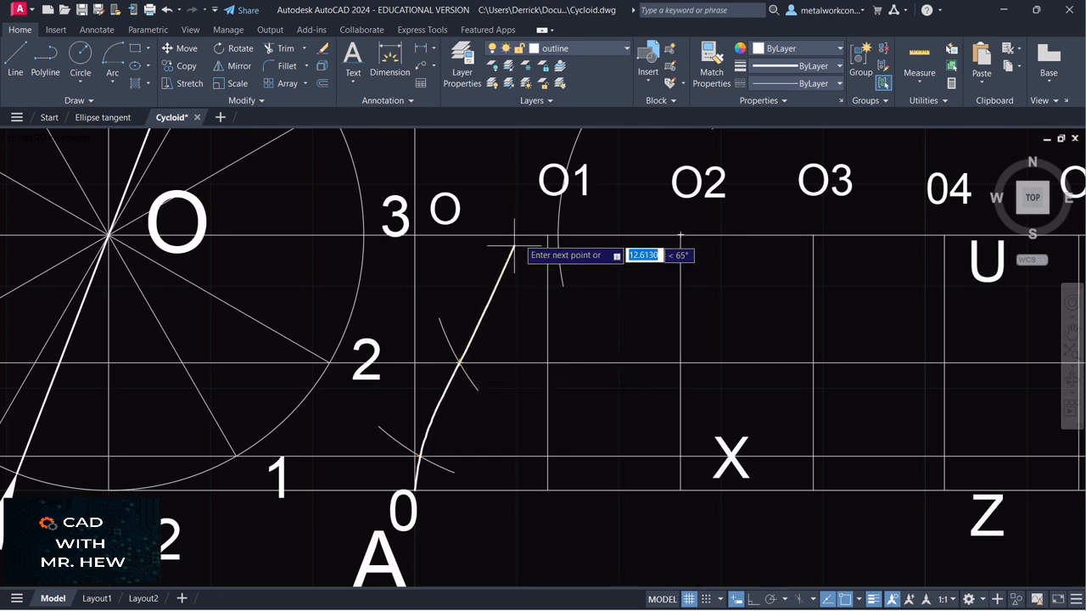
click(557, 235)
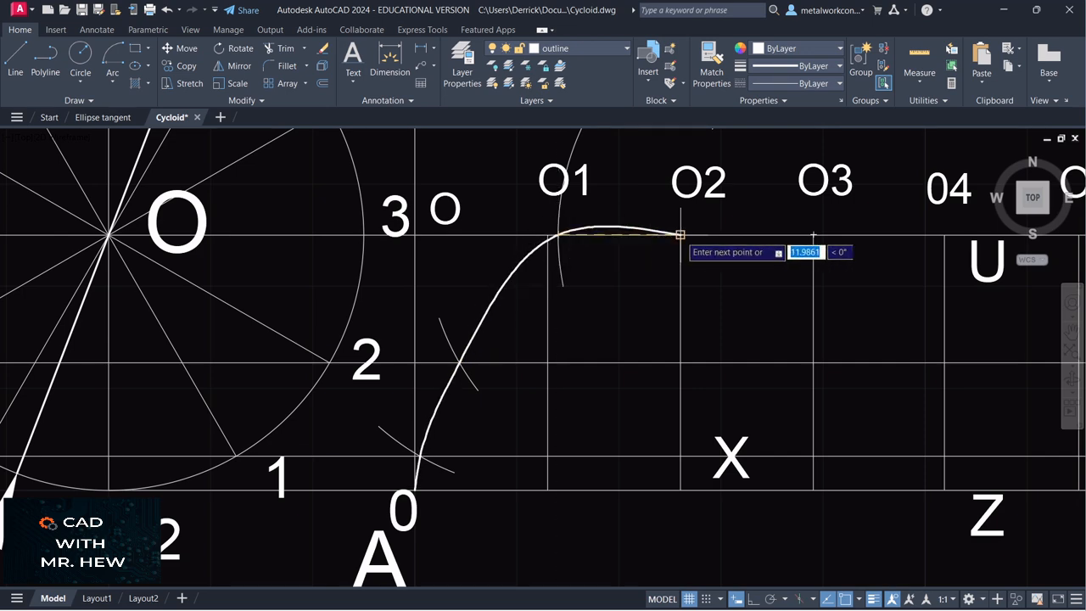
Continue the spline through point P on line 4 and the short arc's intersection with line 5 near O4.
scroll(670, 197, down, 4)
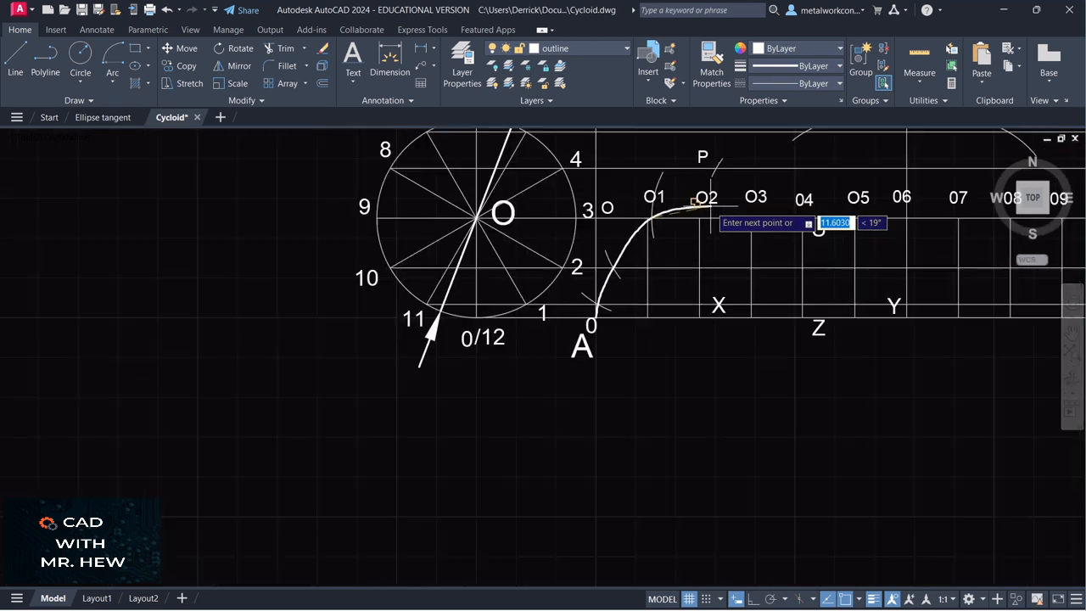
scroll(722, 158, up, 4)
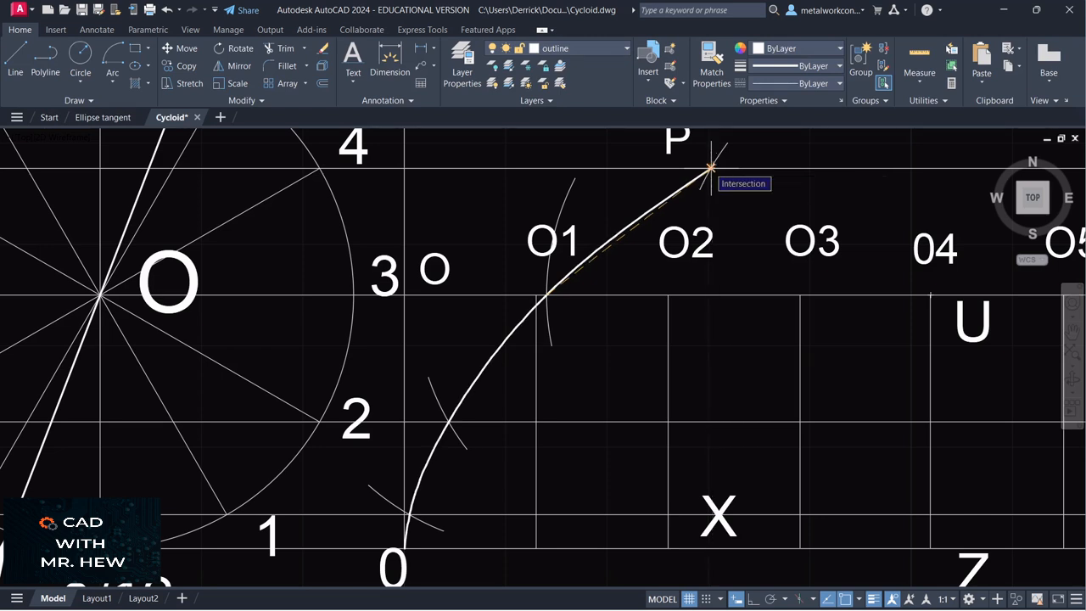
click(712, 167)
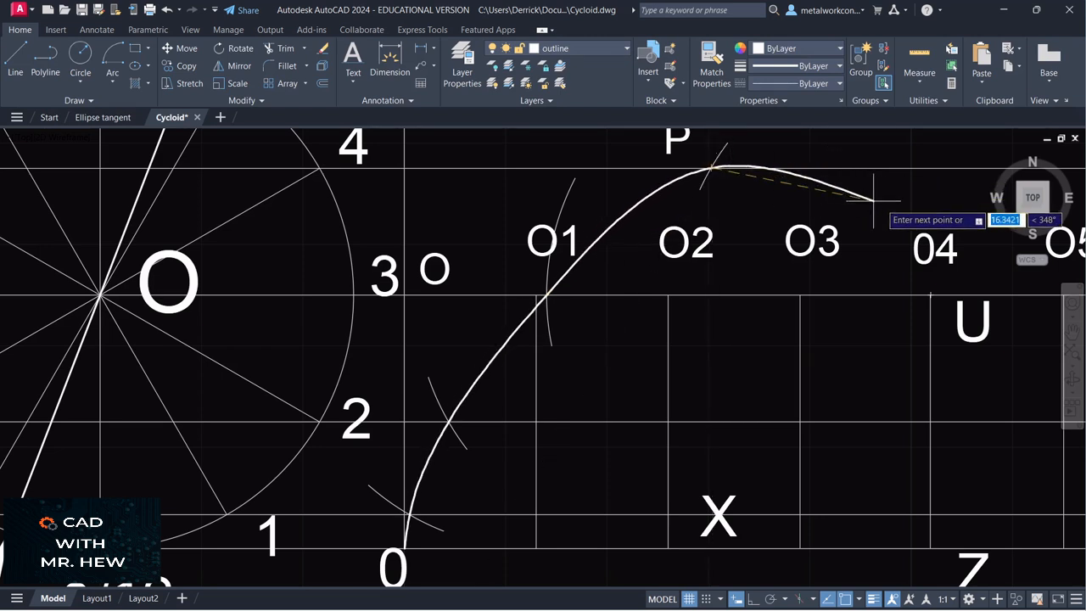
click(1071, 331)
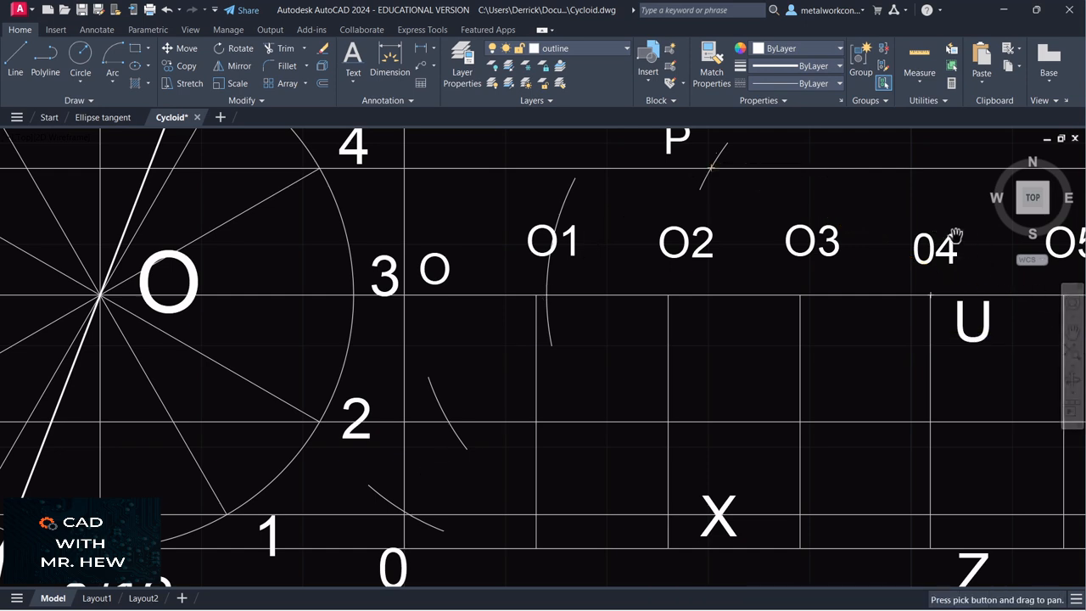
drag(955, 234, 940, 390)
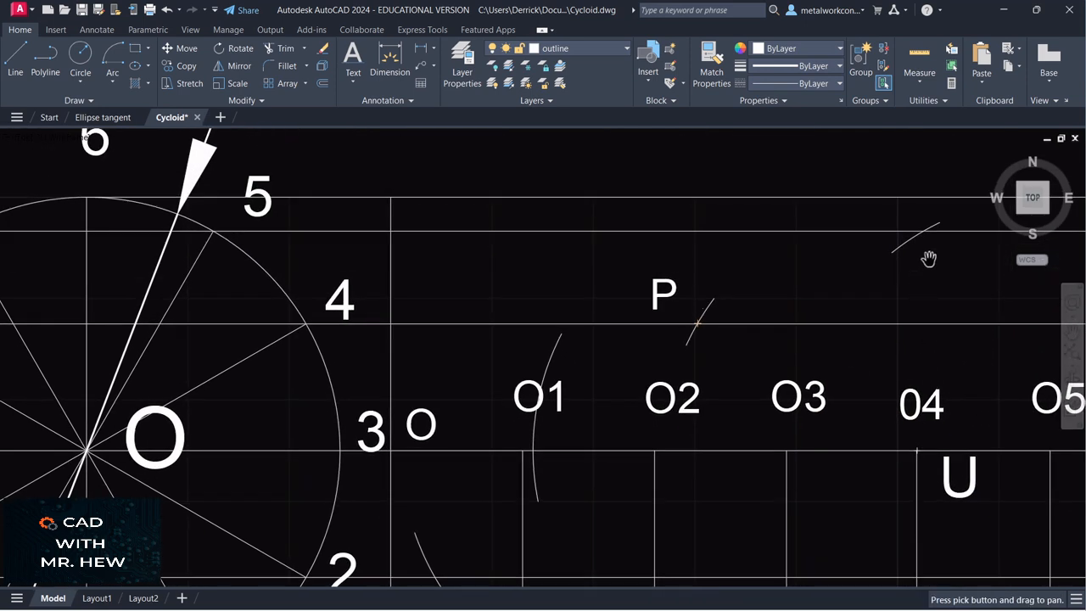
key(Escape)
click(924, 231)
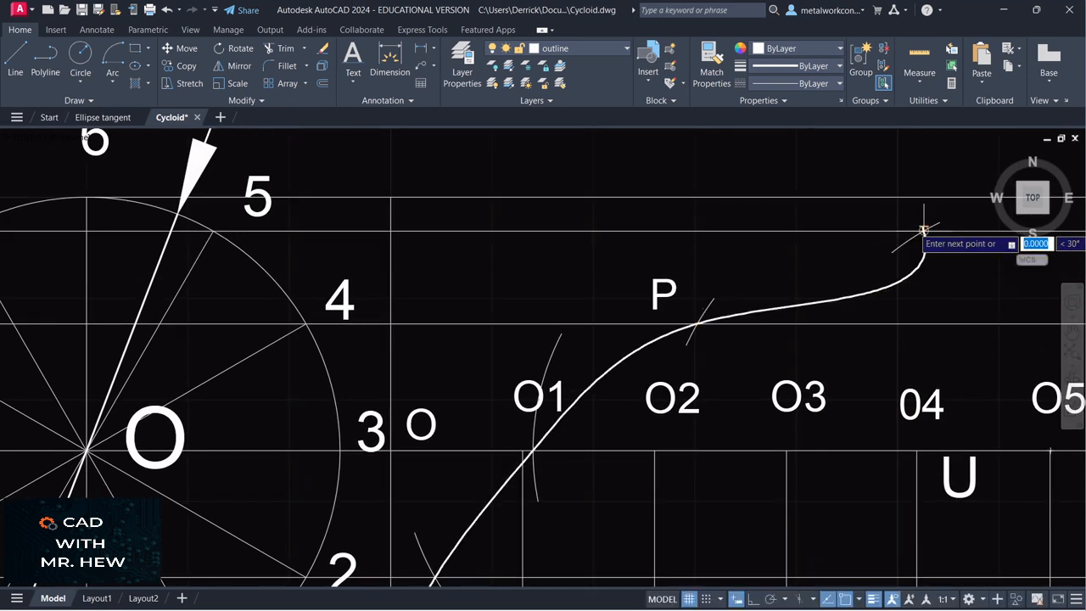
Continue the spline over the top line above O6 and down to the arc intersection on line 5 near O8.
scroll(962, 235, down, 2)
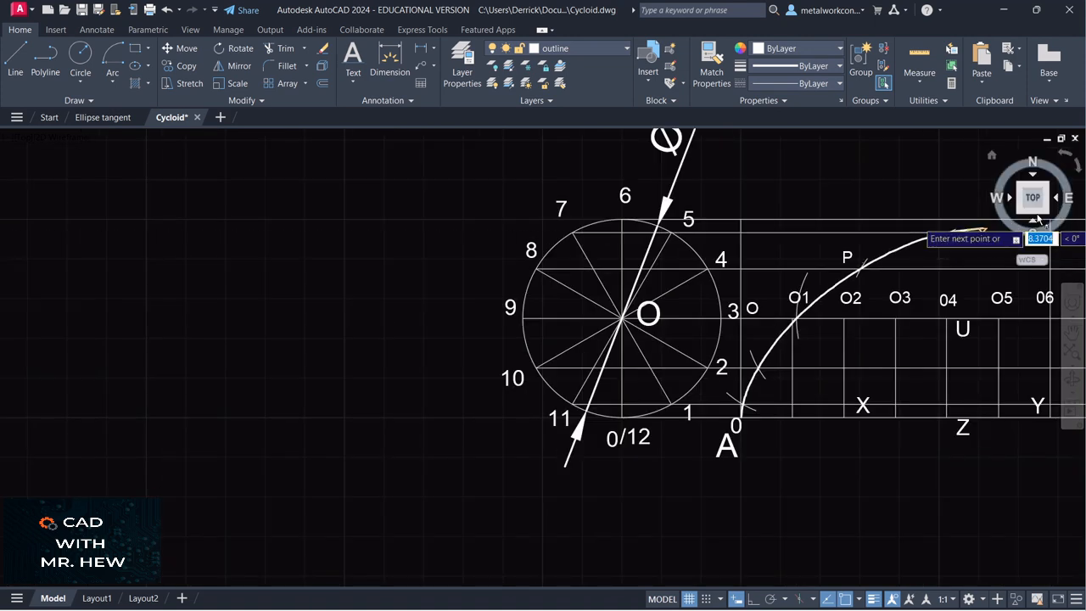
click(1073, 340)
drag(1019, 300, 917, 375)
key(Escape)
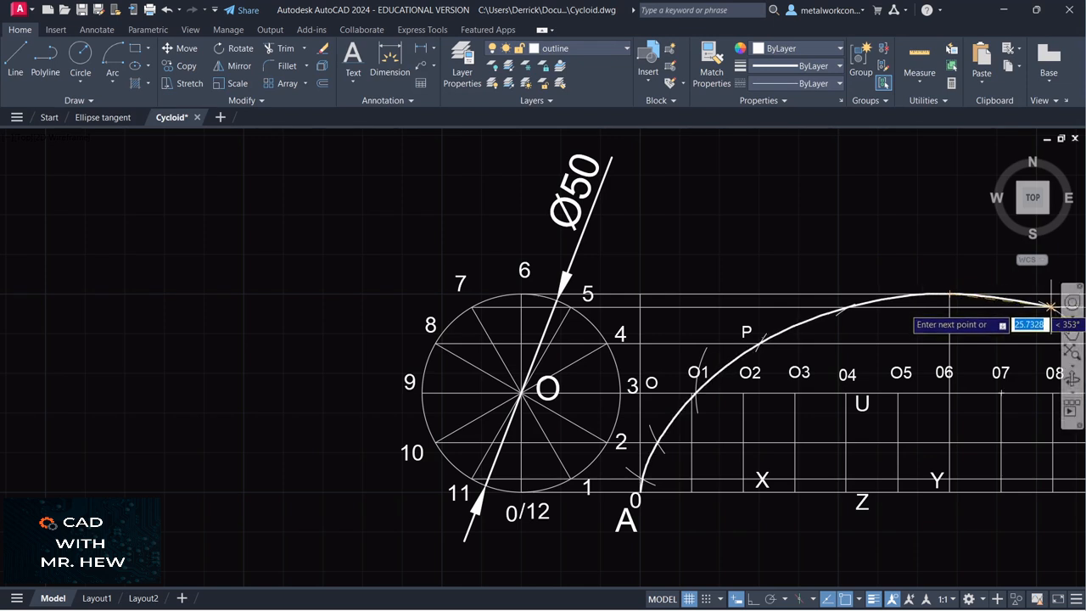
click(1051, 307)
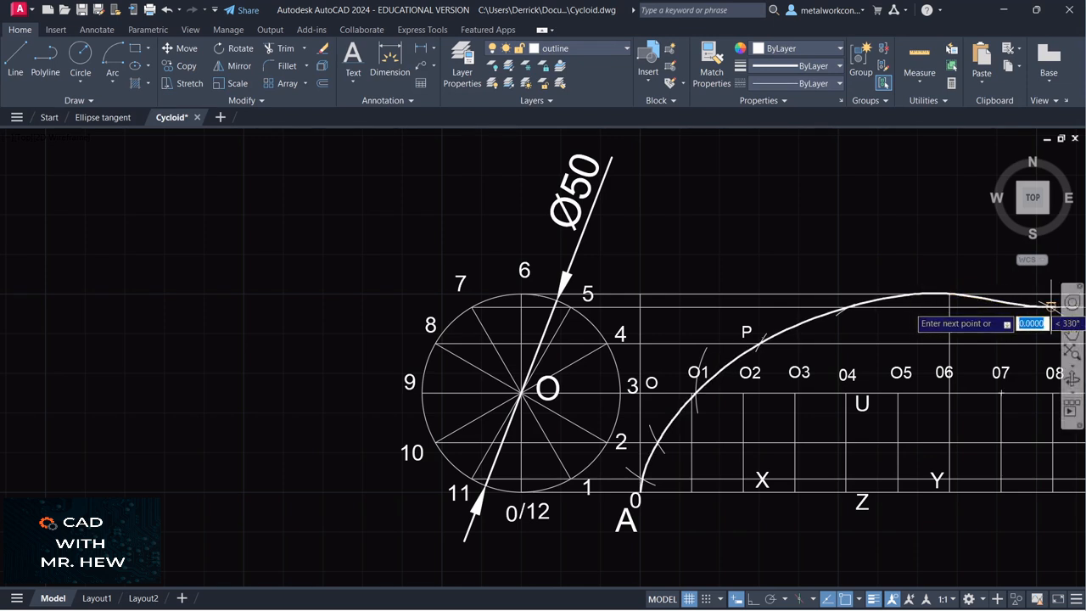
Extend the spline through the descending arc intersections on line 4 near O10 and line 3 near O11.
click(1071, 331)
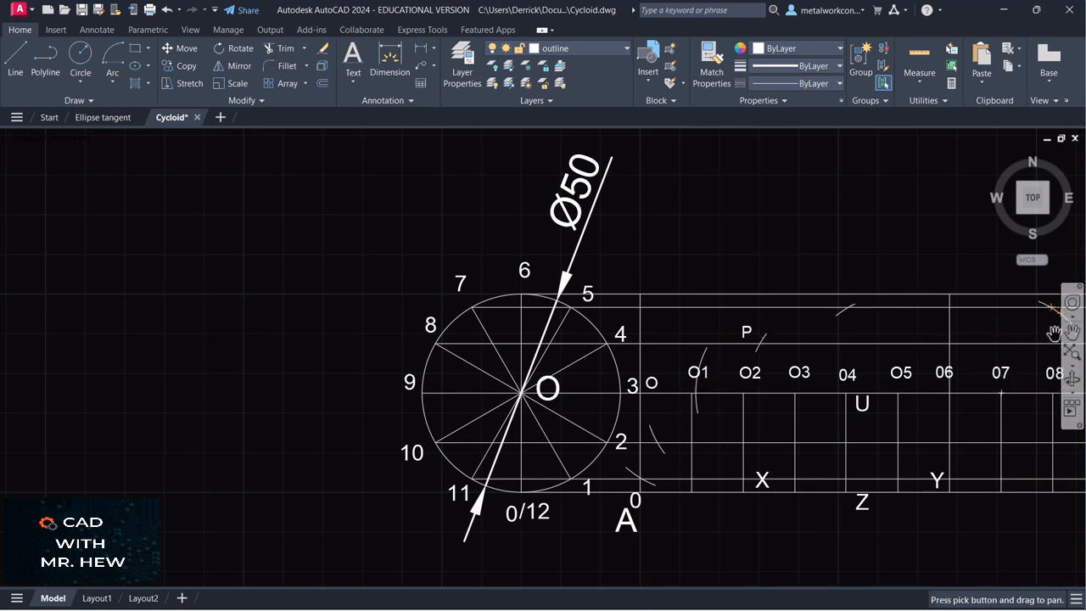
mouse_move(1042, 325)
mouse_down()
mouse_move(838, 290)
mouse_move(832, 313)
mouse_up()
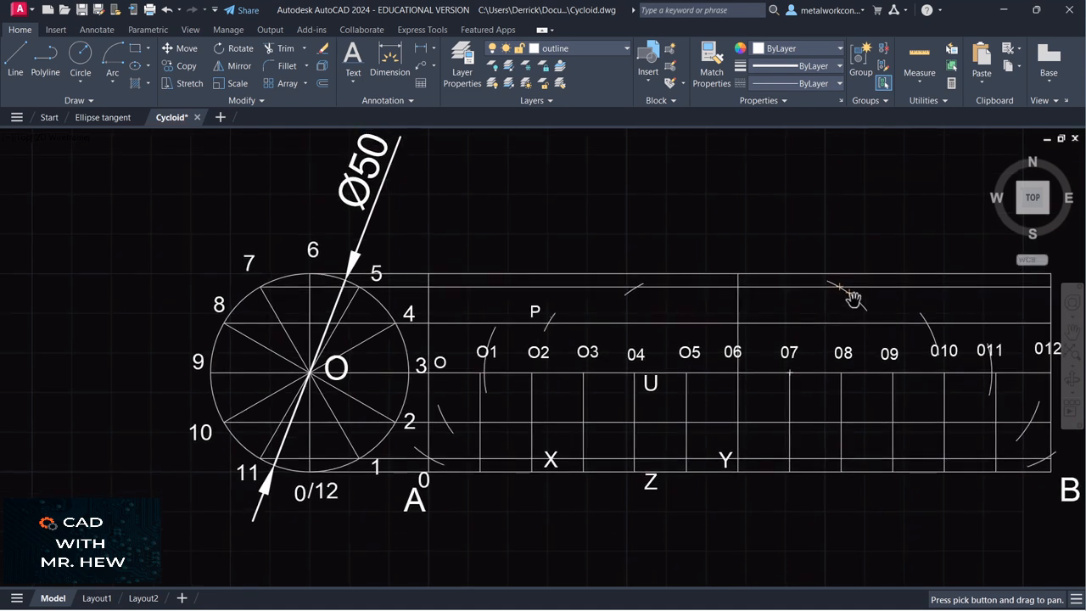
key(Escape)
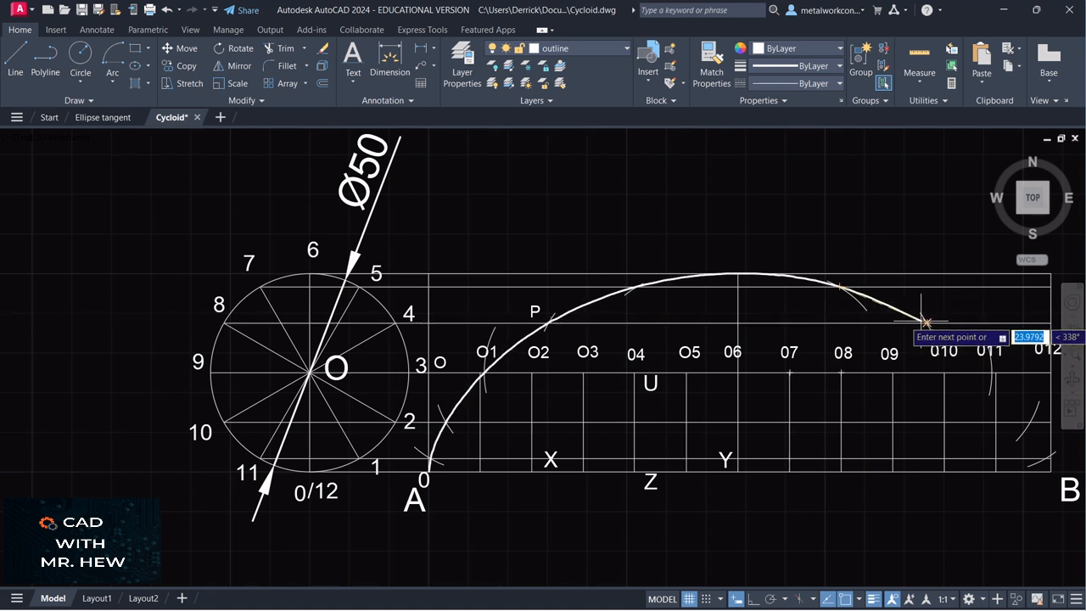
scroll(927, 322, up, 2)
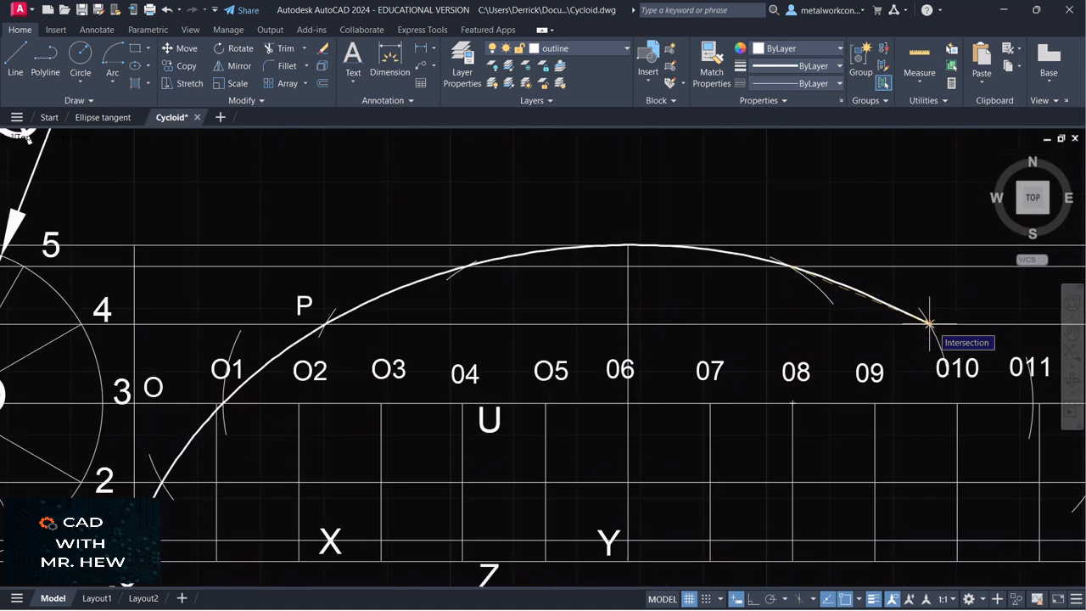
click(929, 323)
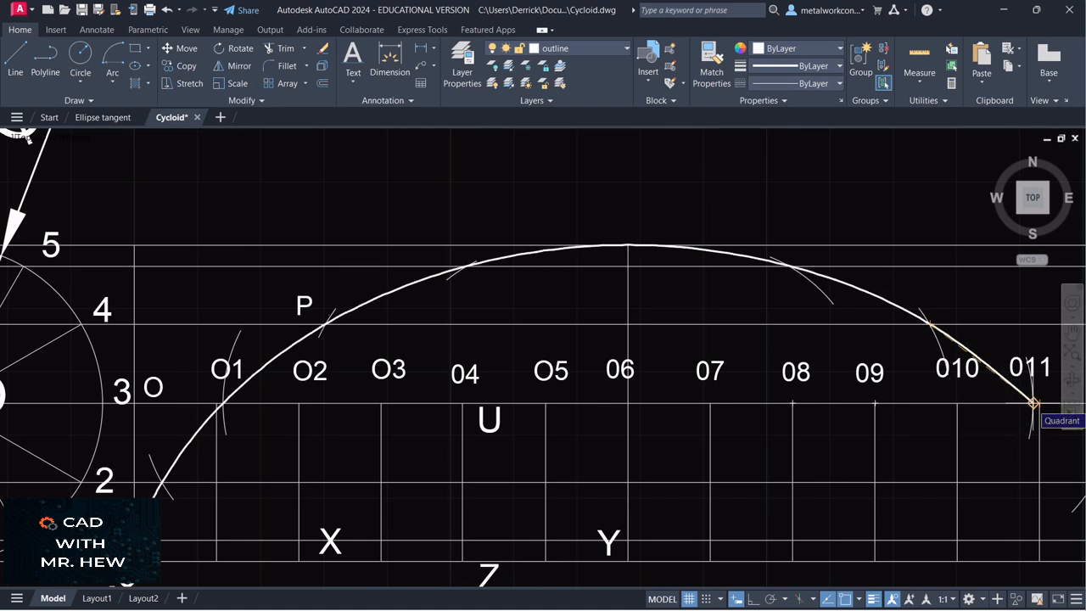
click(1034, 403)
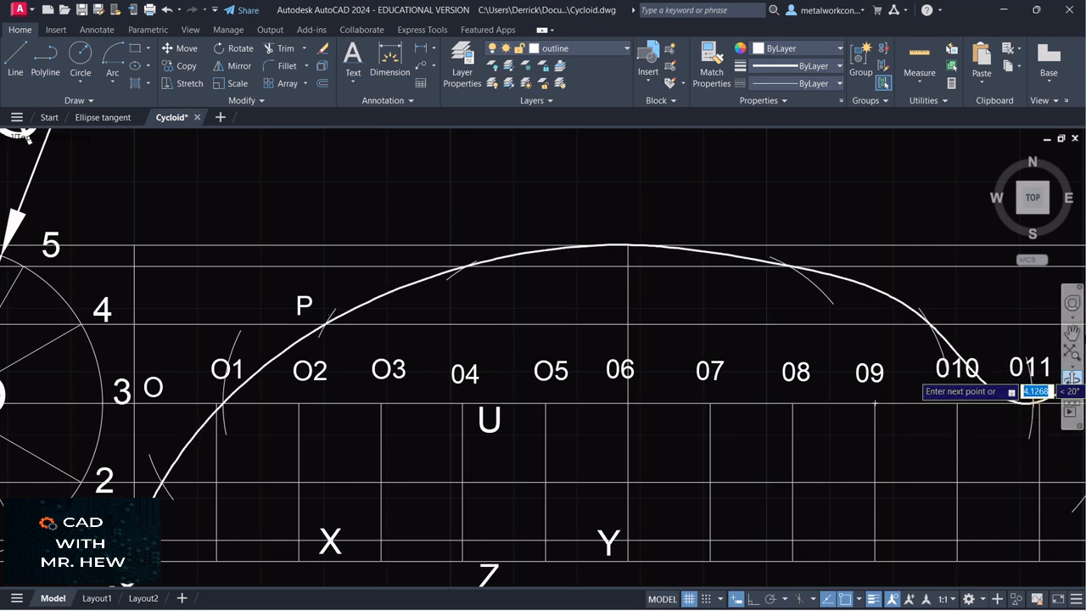
Carry the spline through the last arc intersections on lines 2 and 1 and finish it at the baseline endpoint beside B.
click(1073, 331)
mouse_move(983, 416)
mouse_down()
mouse_move(919, 305)
mouse_move(810, 282)
mouse_up()
key(Escape)
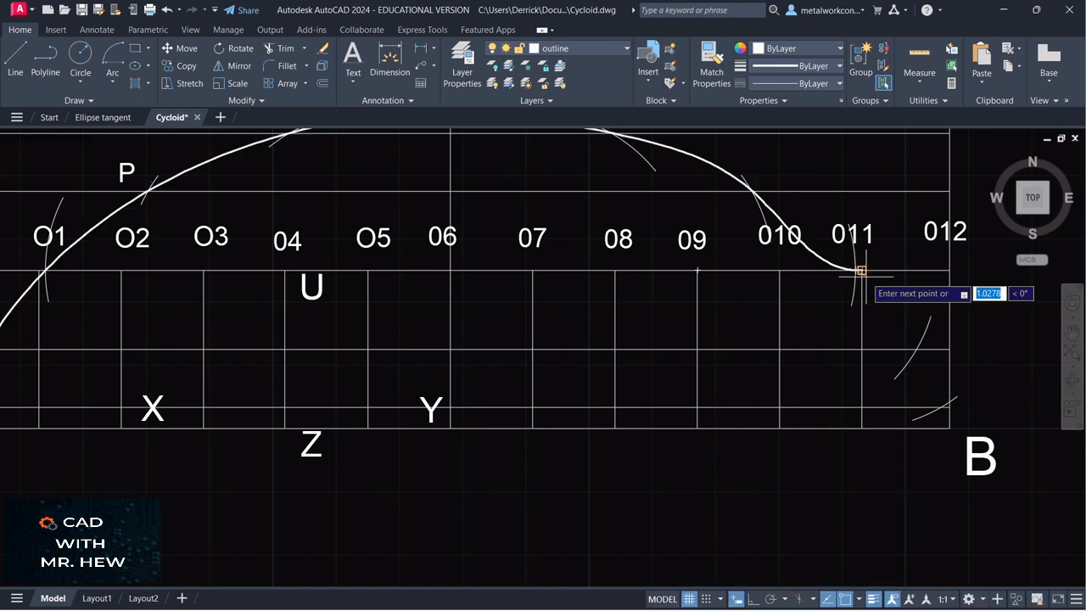
click(917, 349)
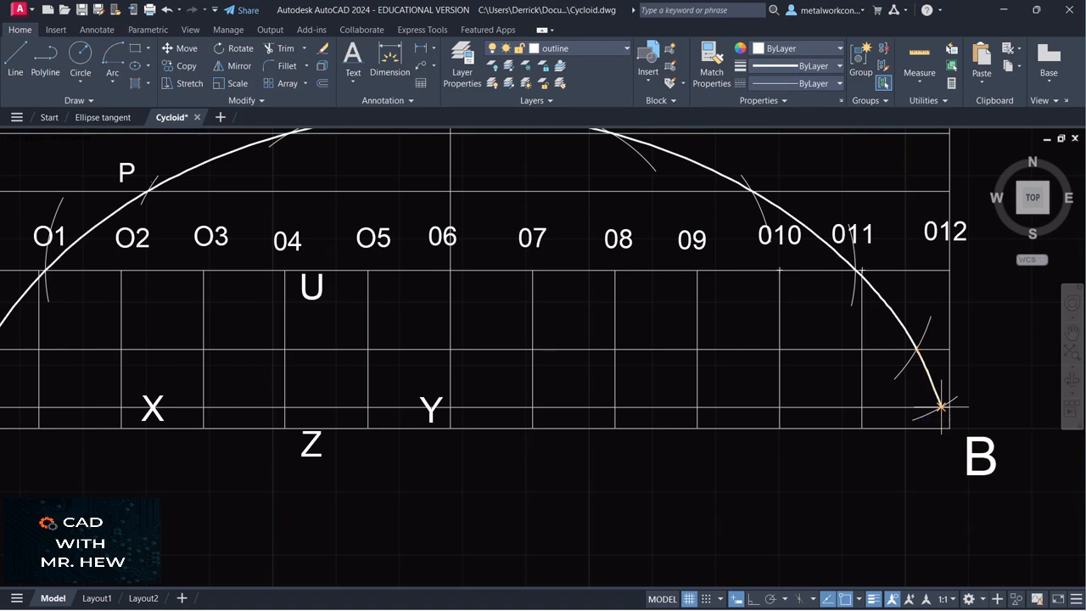
click(940, 410)
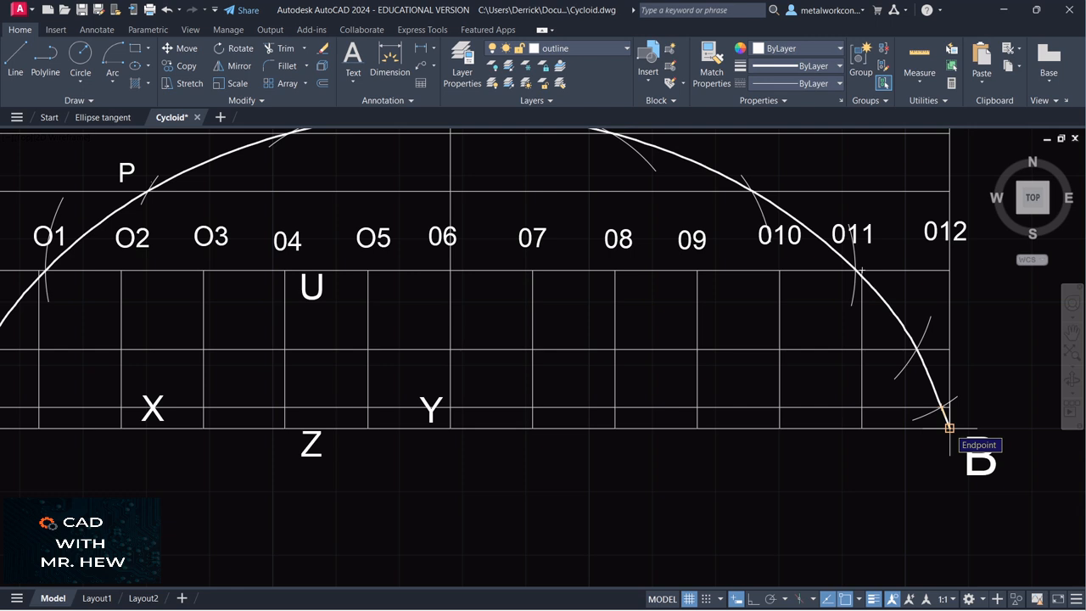
click(949, 428)
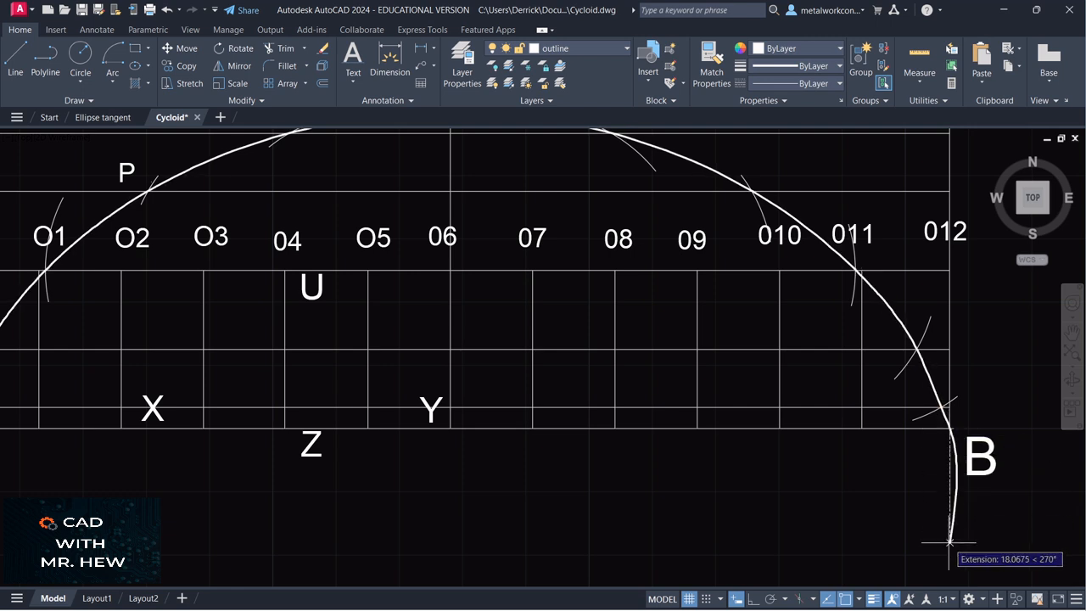
key(Return)
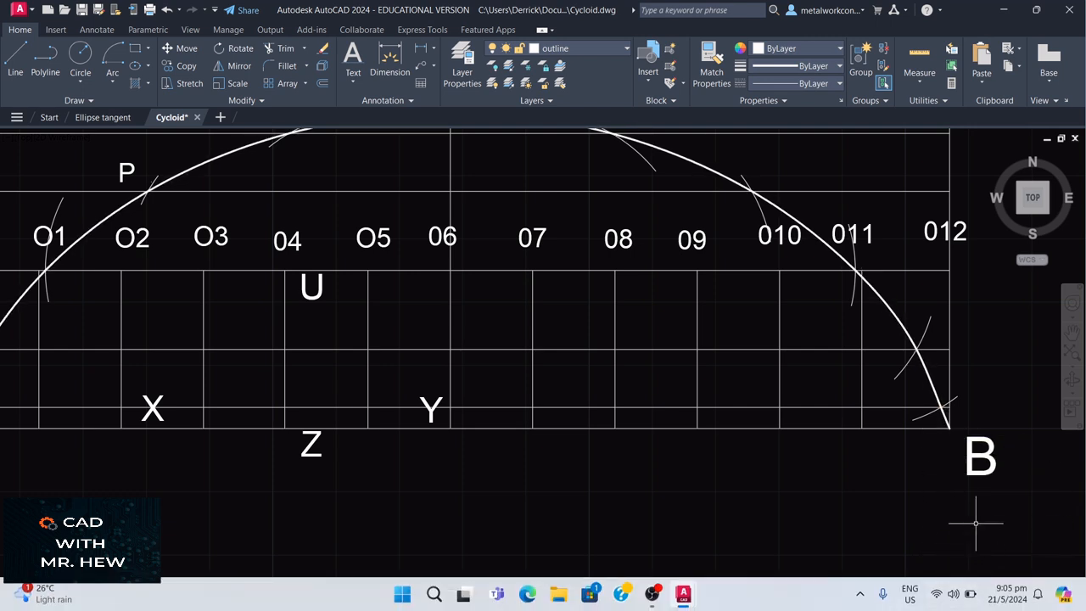
Turn on the dimension layer to display the base length dimensions above the completed cycloid.
scroll(963, 428, down, 2)
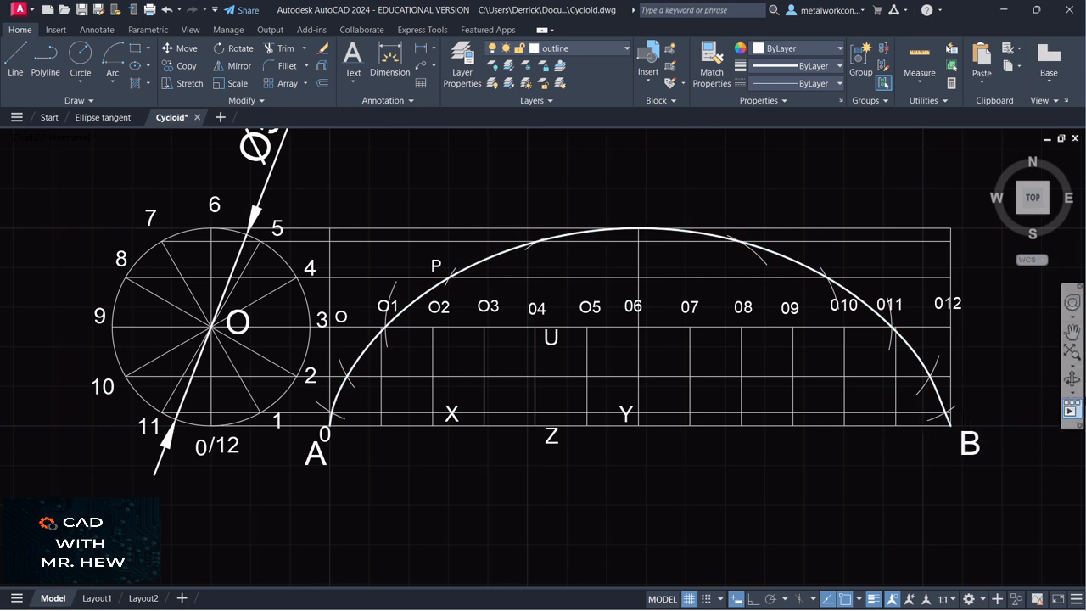
mouse_move(888, 341)
mouse_down()
mouse_move(969, 369)
mouse_move(944, 382)
mouse_move(967, 409)
mouse_up()
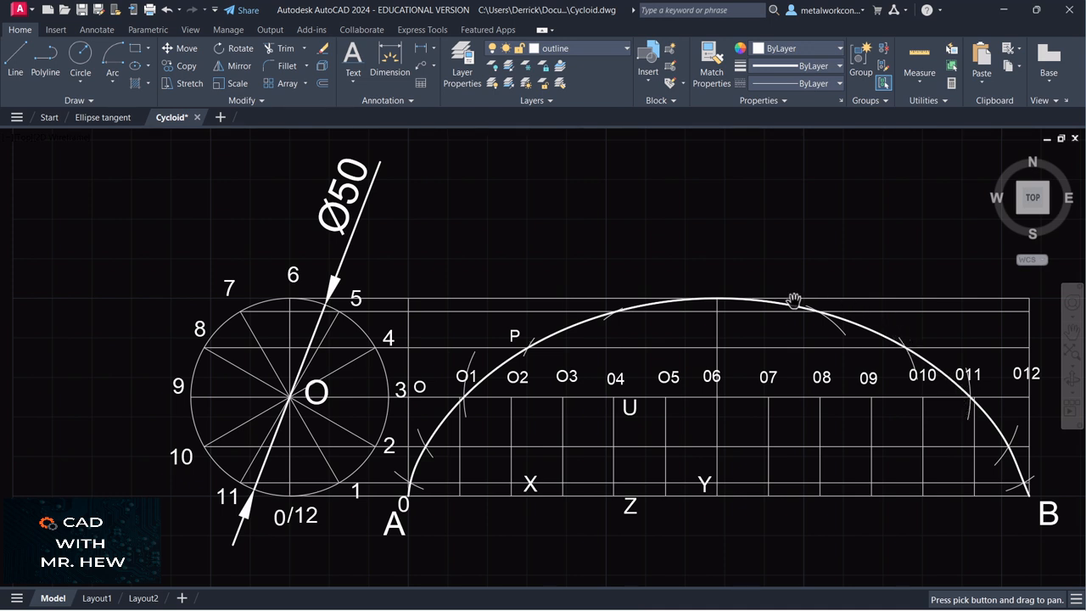
click(590, 50)
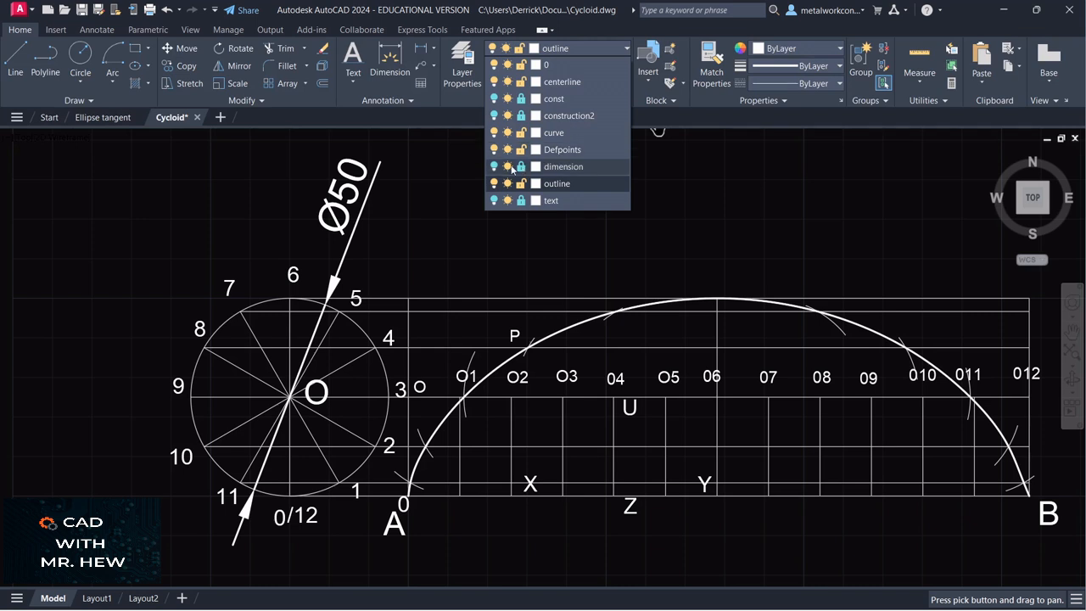
click(495, 167)
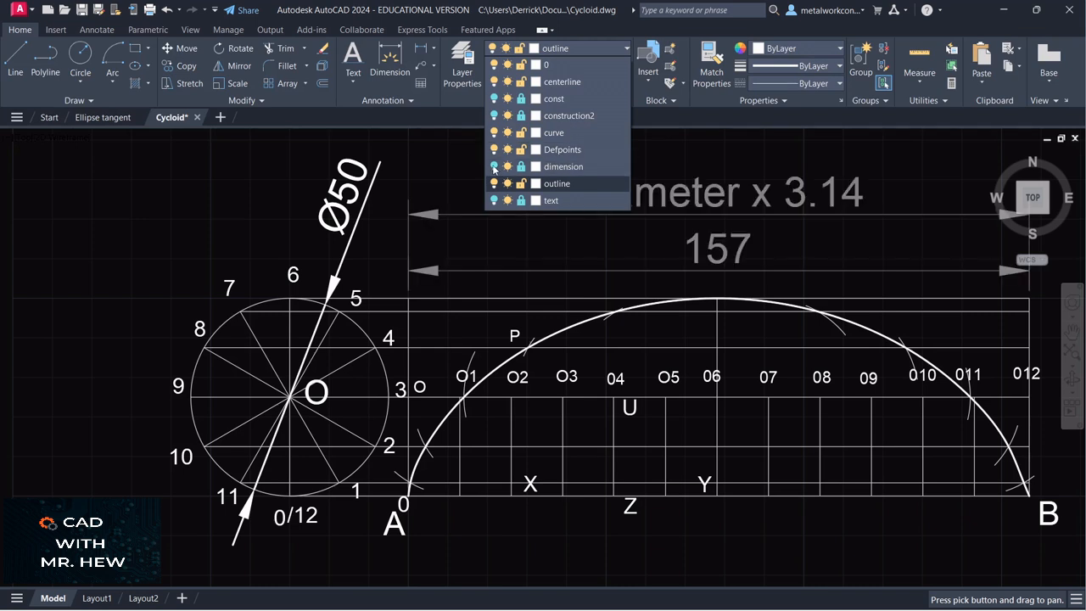
click(695, 155)
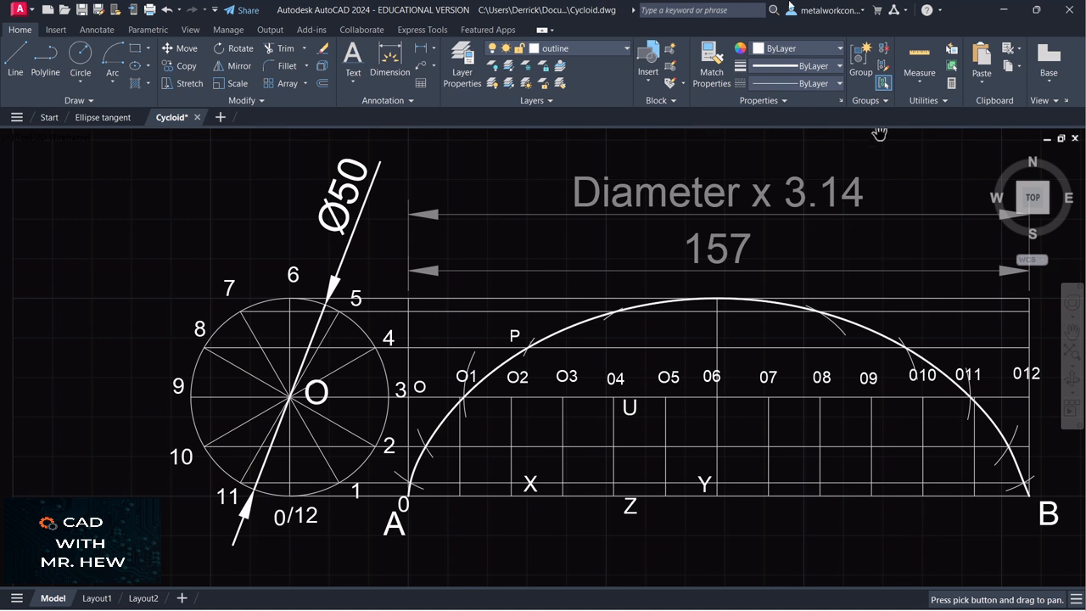
Turn on the construction2 layer to display the tangent and normal construction.
click(628, 49)
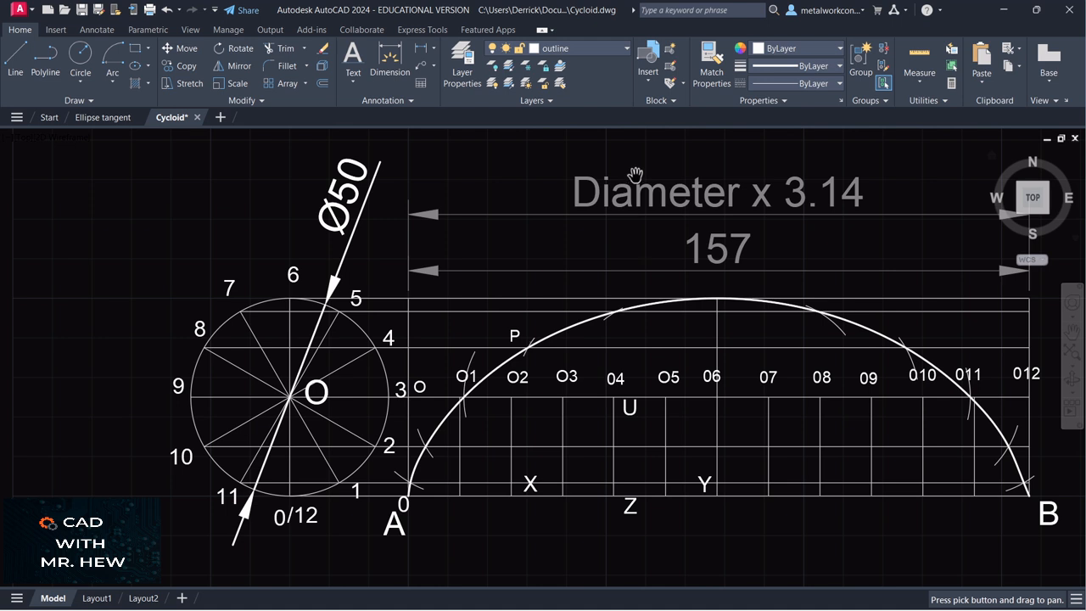
click(569, 48)
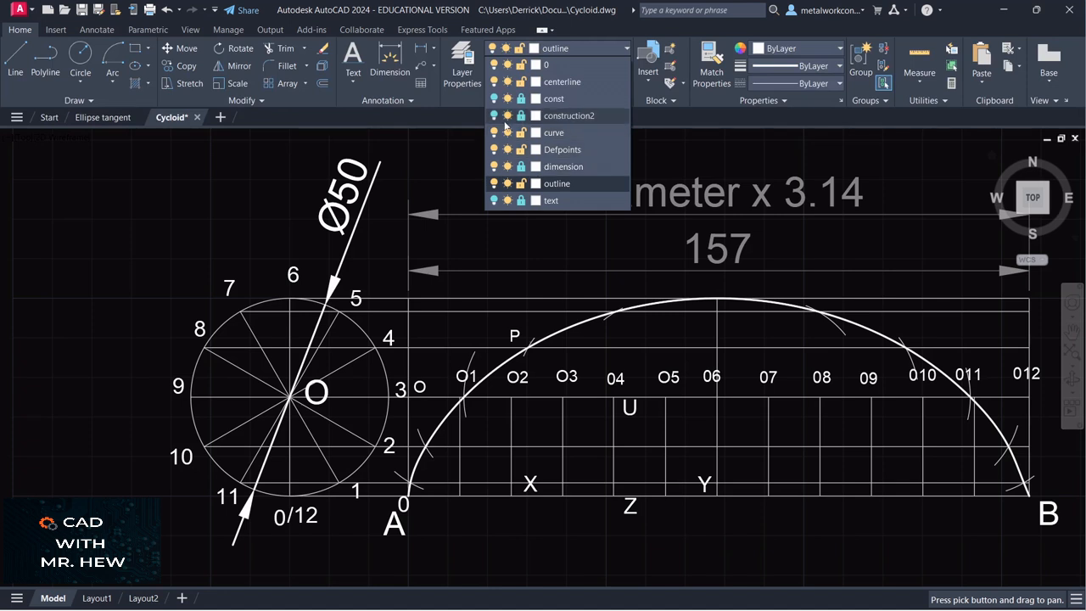
click(495, 116)
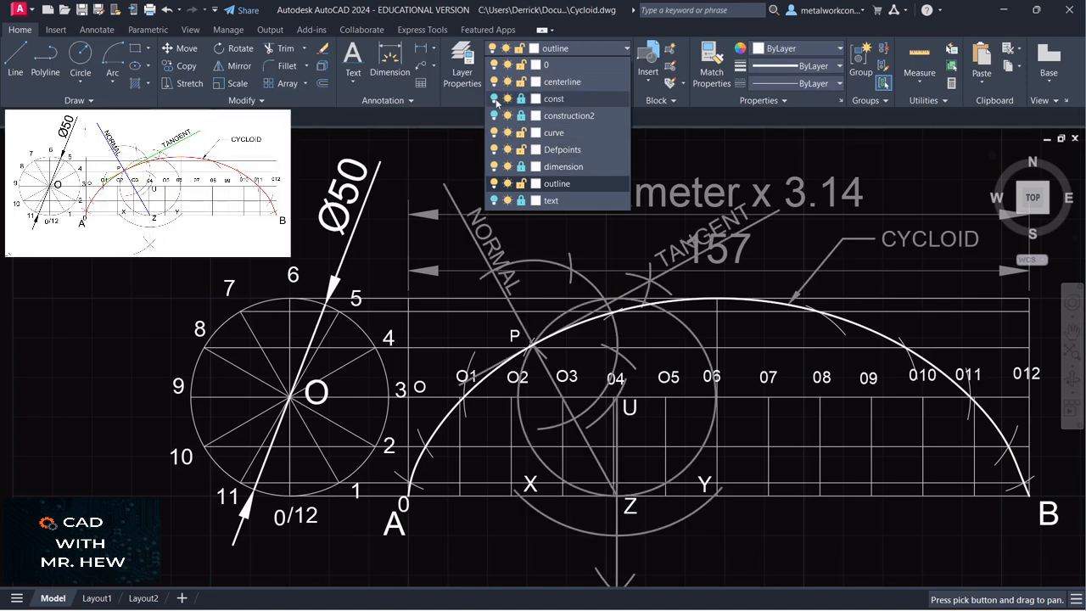
Turn the const layer on and off again to check the base division construction below line AB.
click(495, 99)
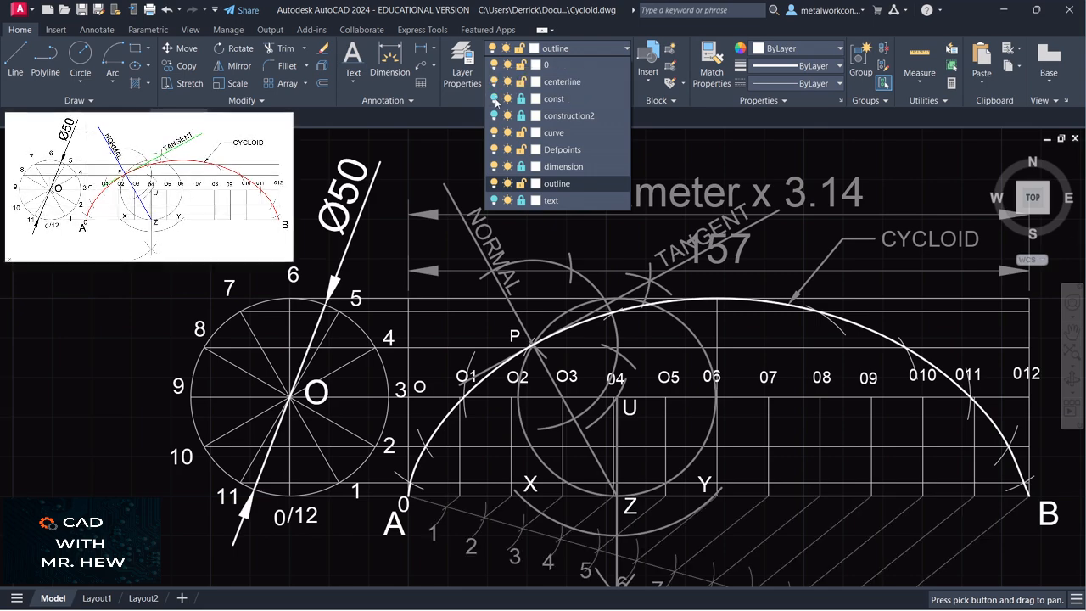
scroll(747, 157, down, 2)
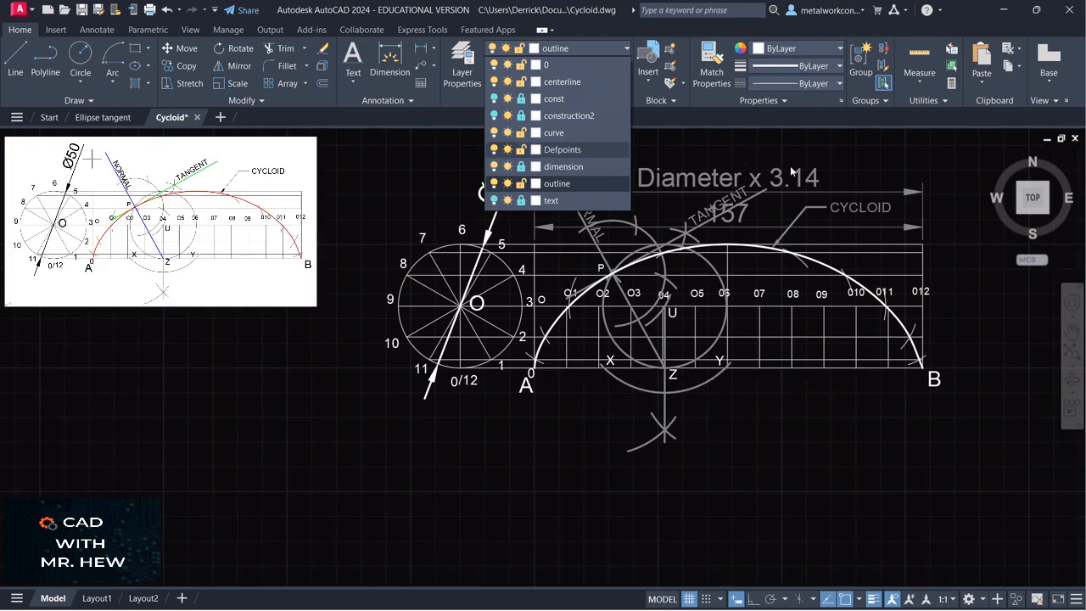
scroll(786, 156, up, 3)
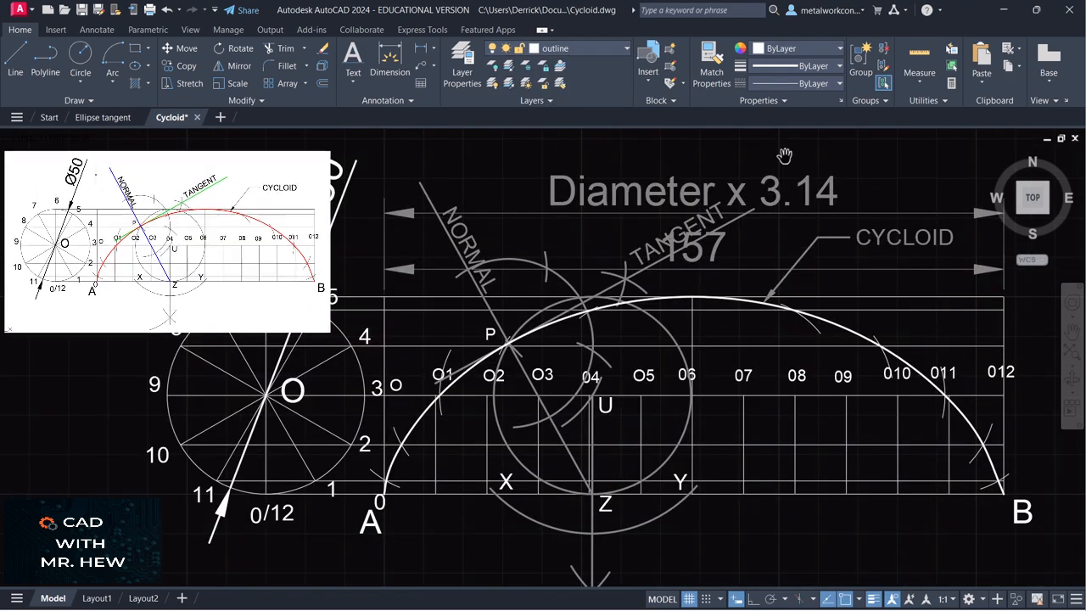
scroll(785, 155, up, 2)
scroll(785, 155, down, 2)
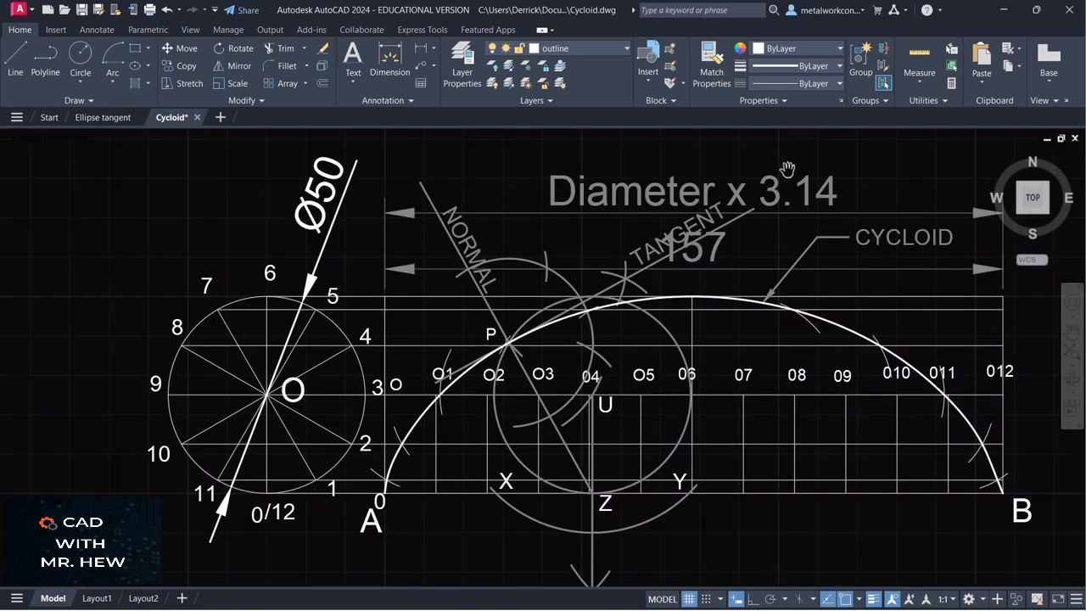
Unlock the construction2 layer holding the tangent and normal construction.
click(570, 51)
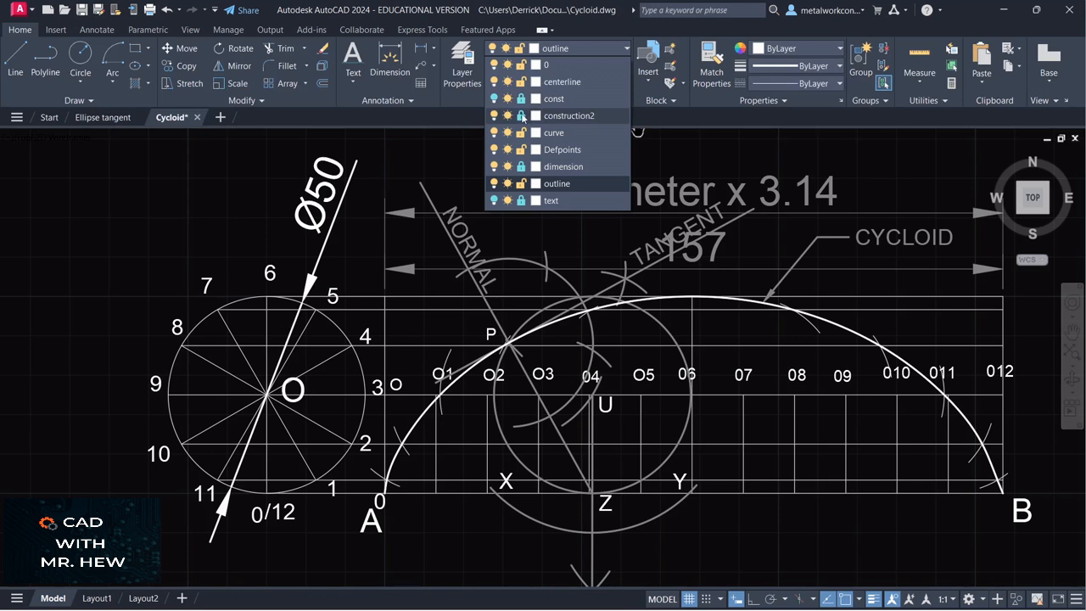
click(521, 117)
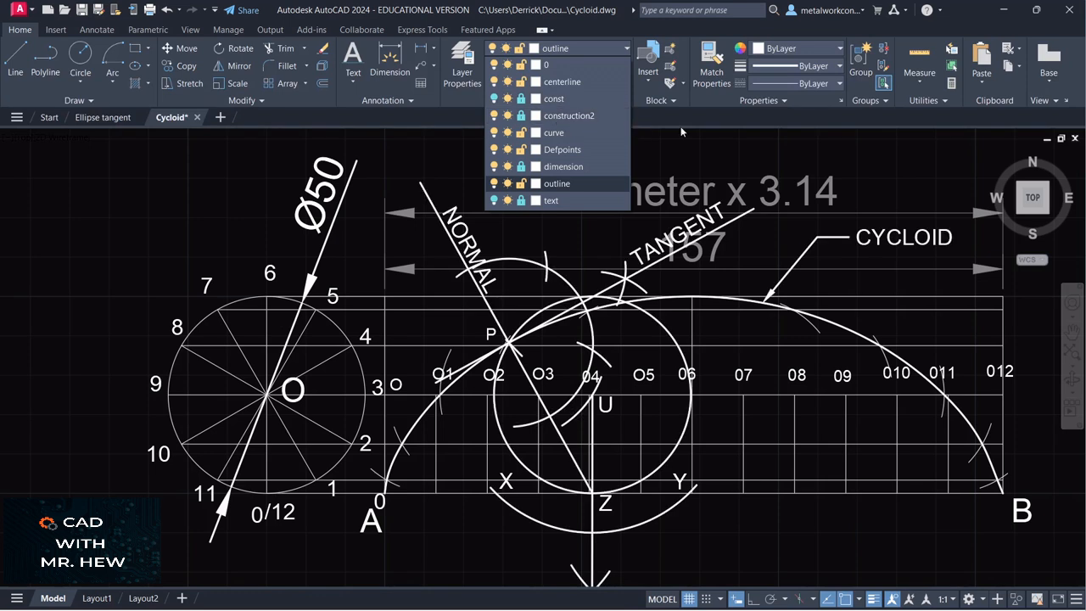
click(728, 152)
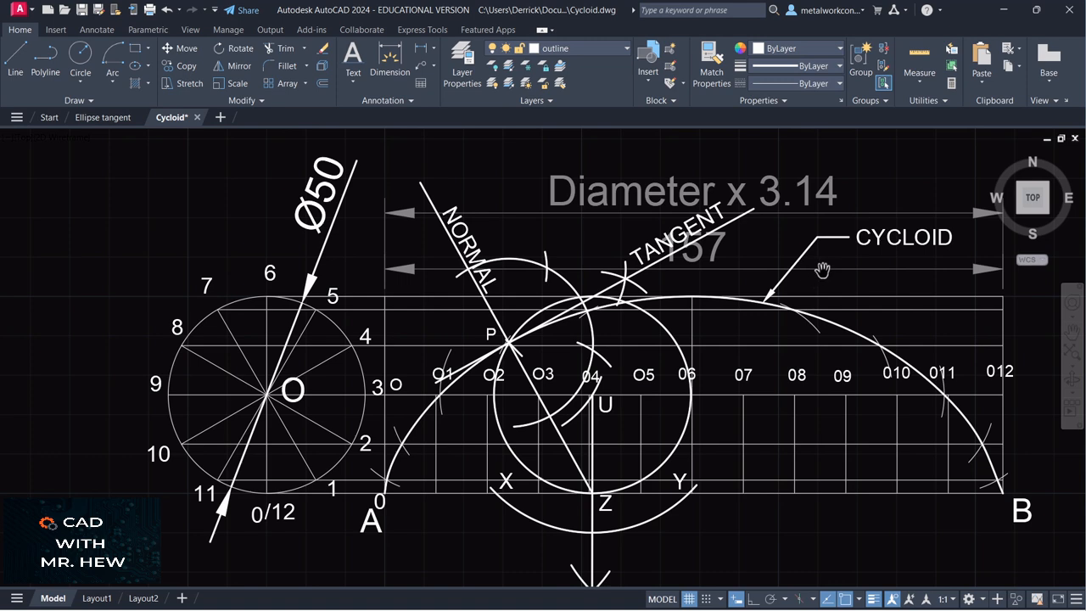
Set the construction2 layer's lineweight to Default in the layer properties and close the layer manager.
scroll(822, 273, down, 2)
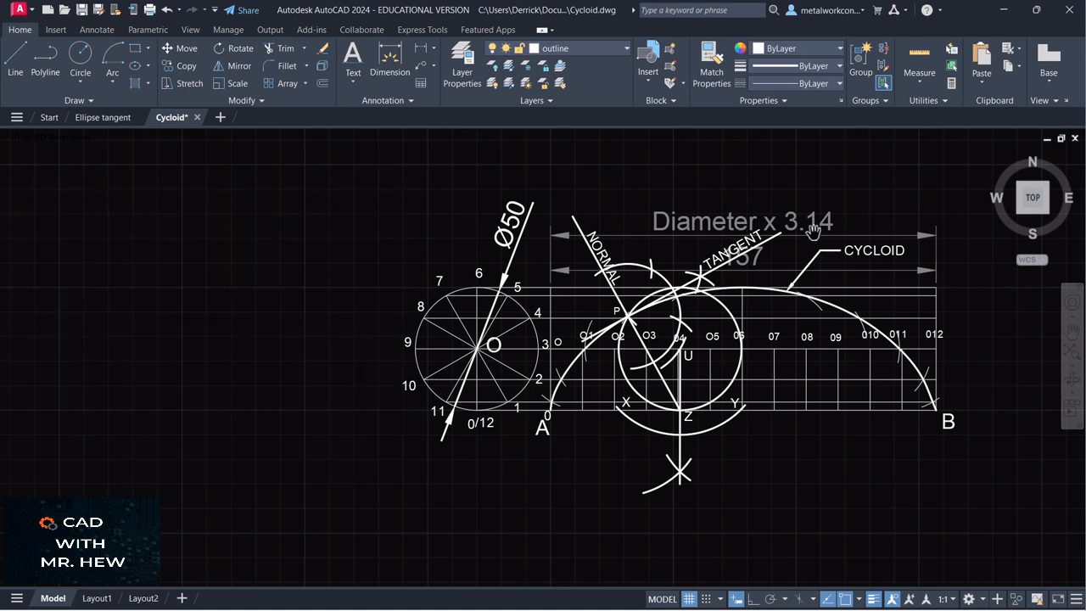
scroll(804, 222, up, 2)
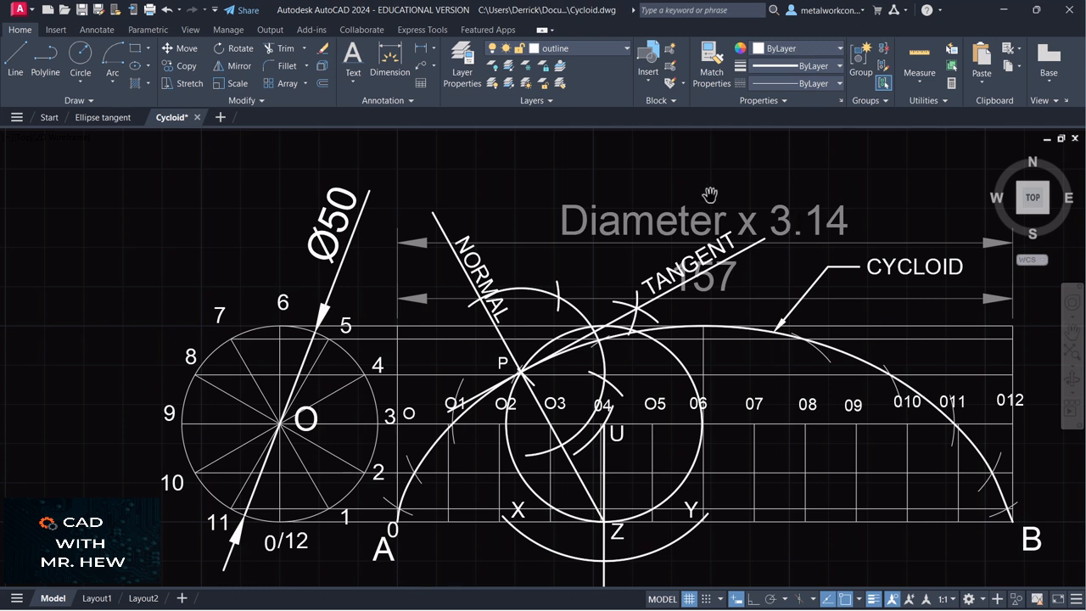
click(573, 51)
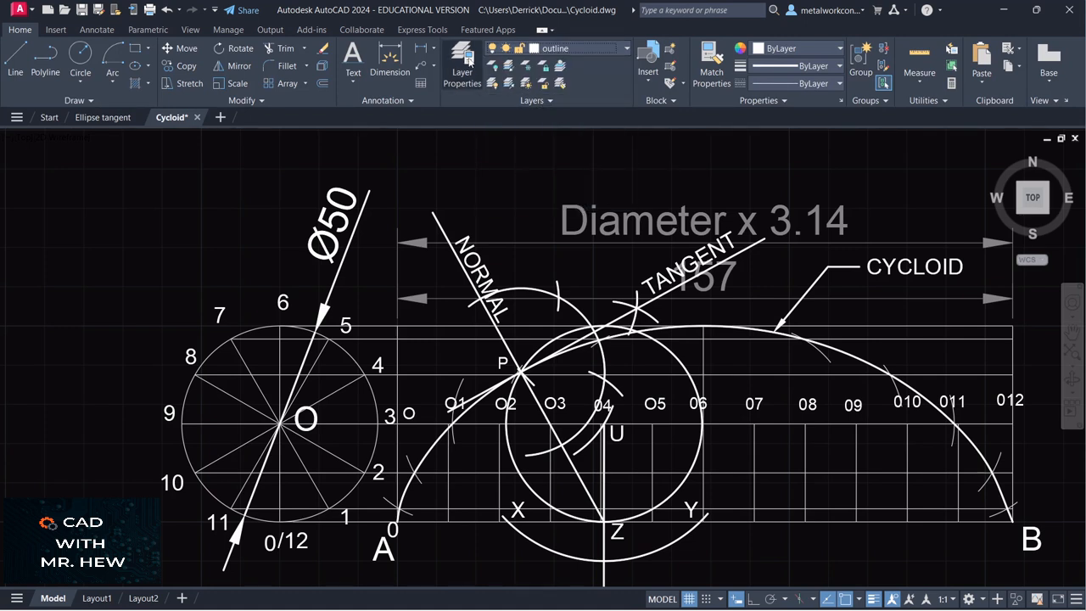
click(469, 62)
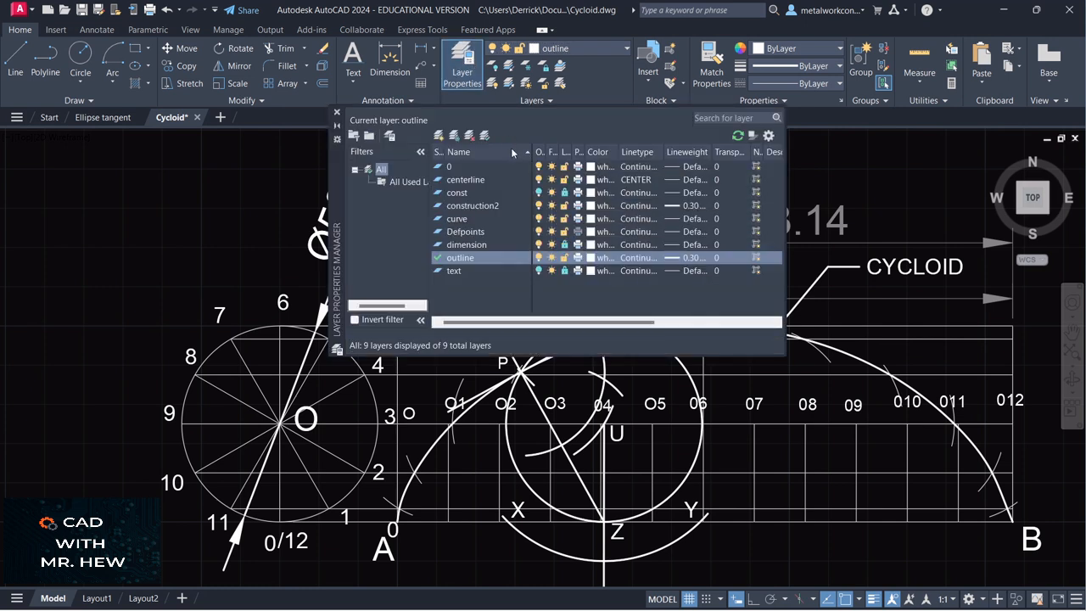
click(684, 209)
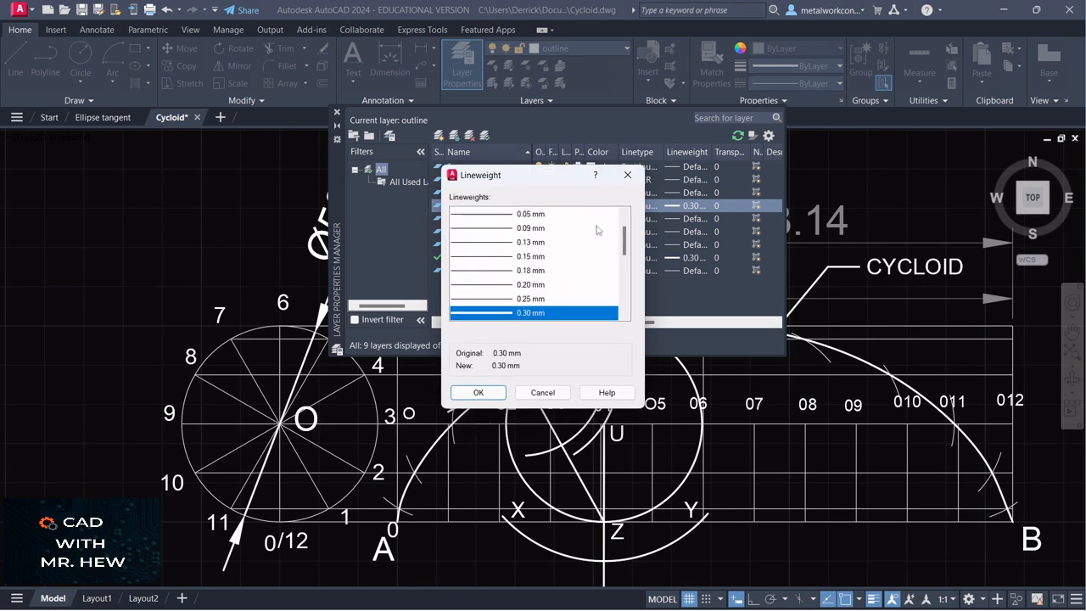
drag(625, 241, 625, 222)
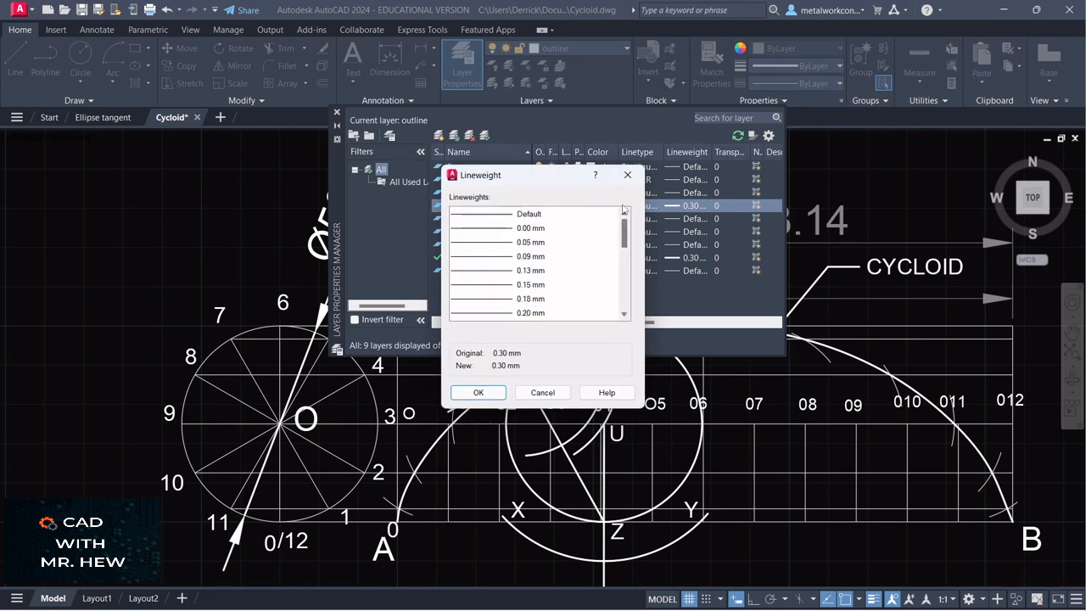
click(514, 217)
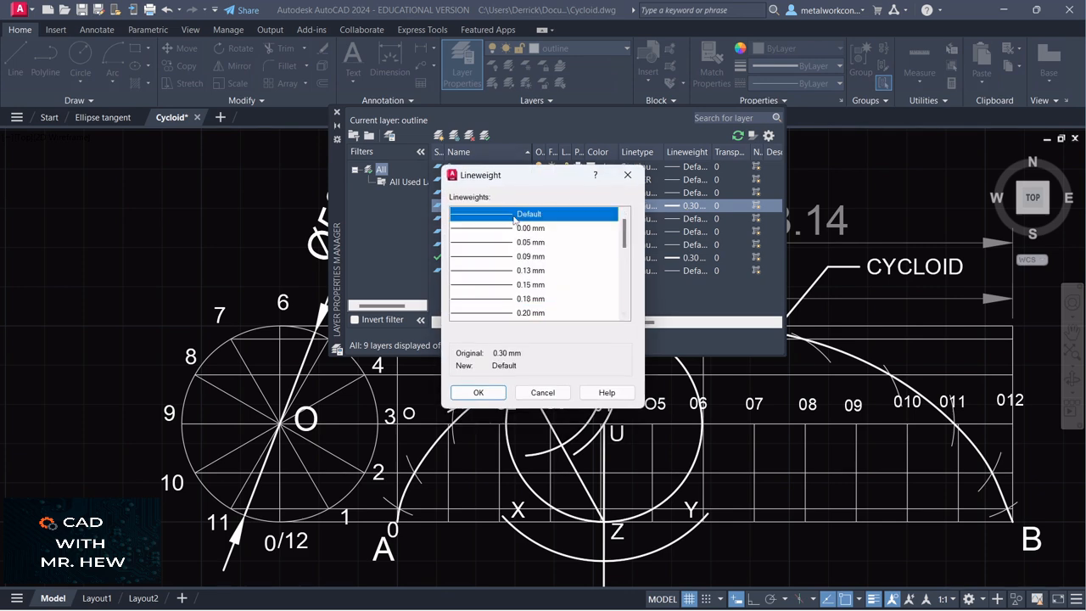
click(479, 393)
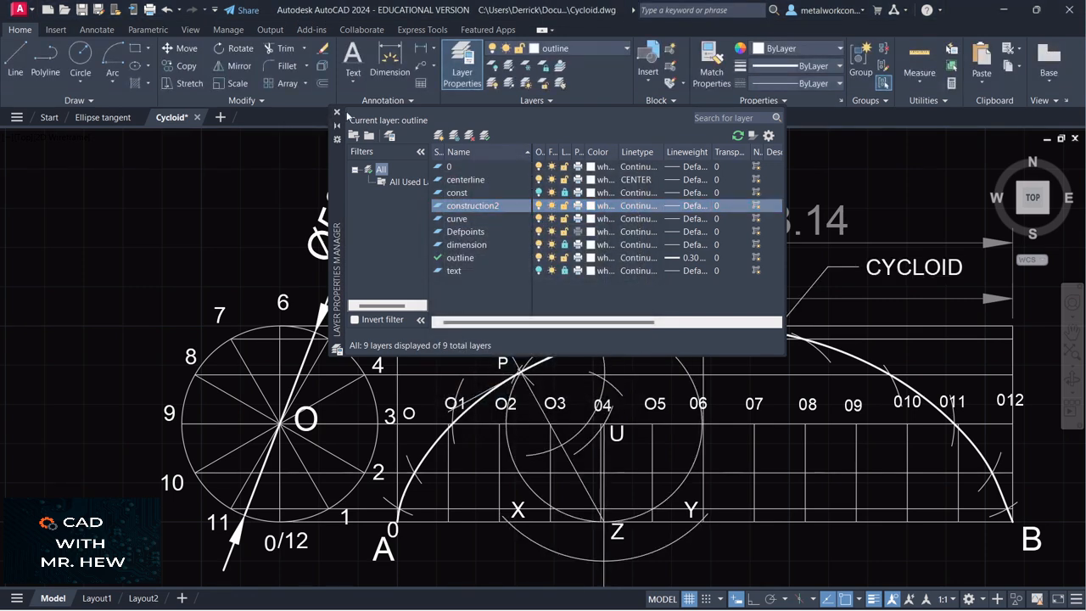
click(337, 112)
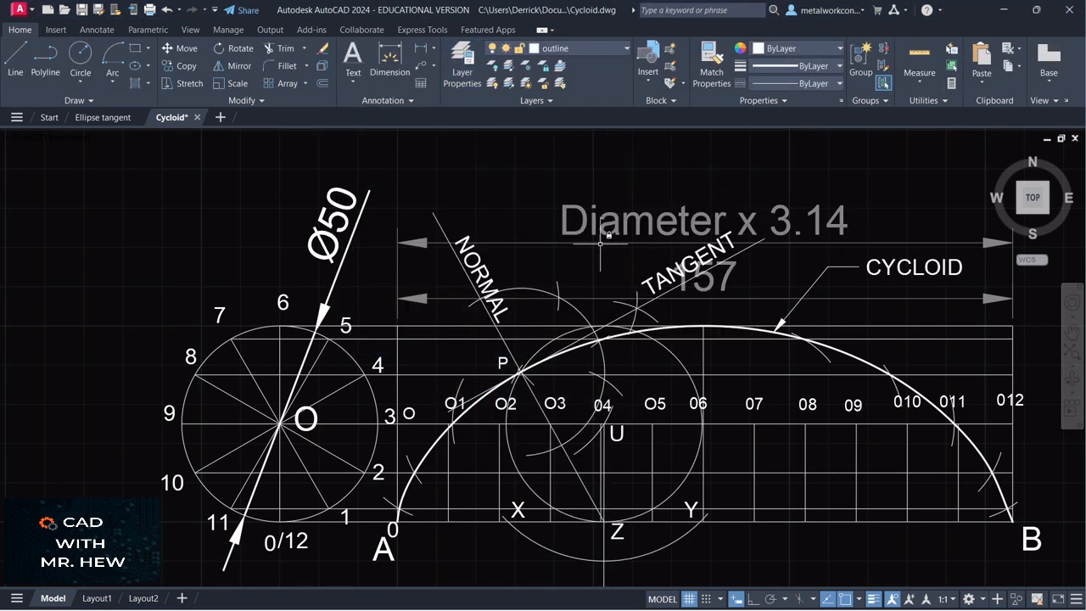
Move the normal and tangent lines through point P onto the outline layer and clear the selection.
click(440, 223)
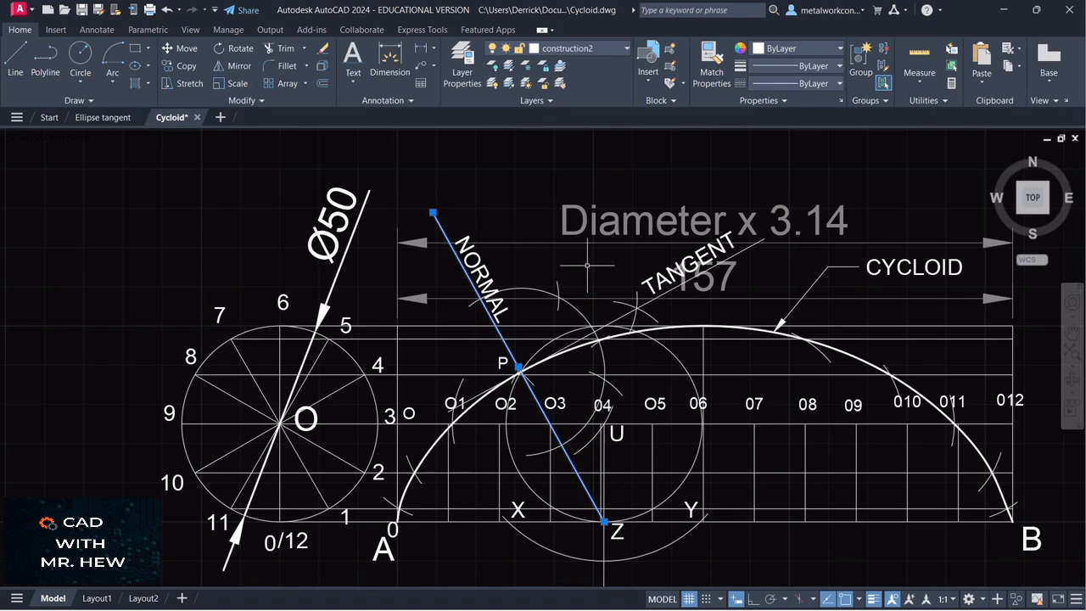
click(682, 280)
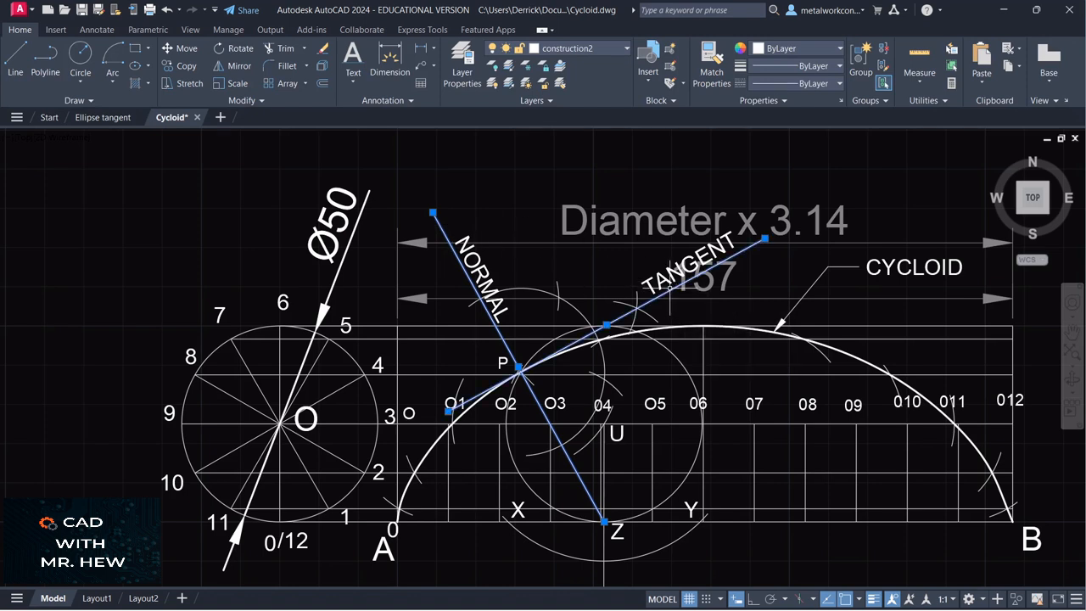
click(585, 49)
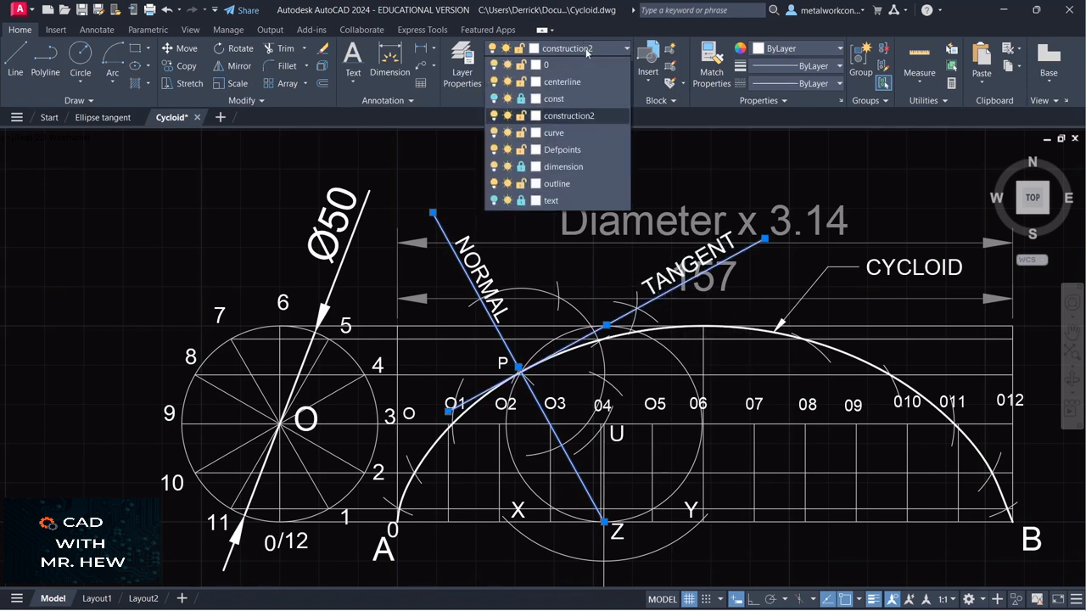
click(567, 185)
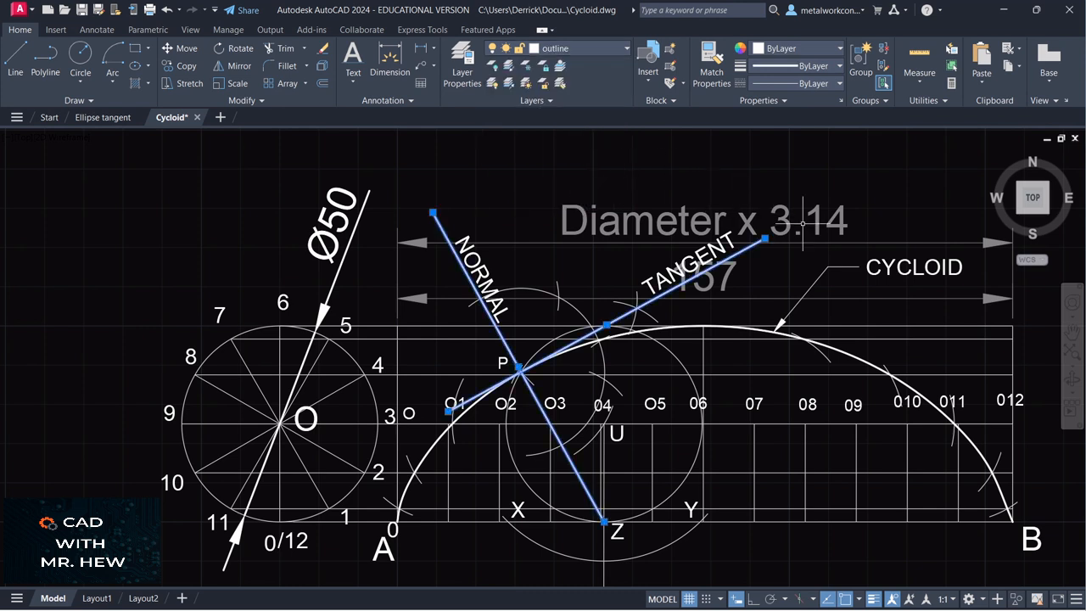
key(Escape)
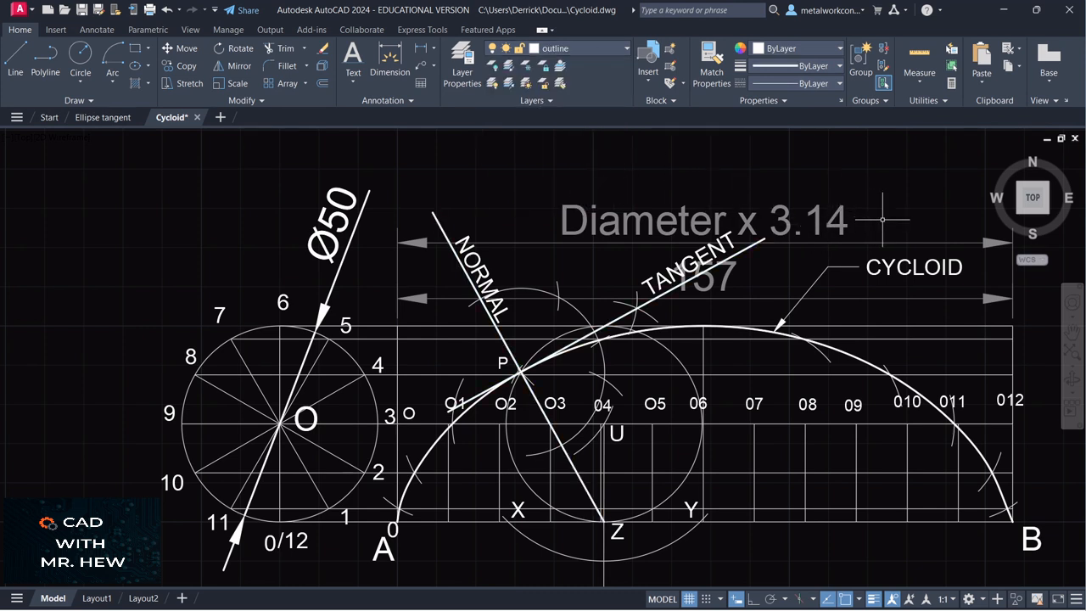
Turn on the const layer to display the numbered base division construction below line AB.
click(1071, 330)
drag(993, 343, 976, 314)
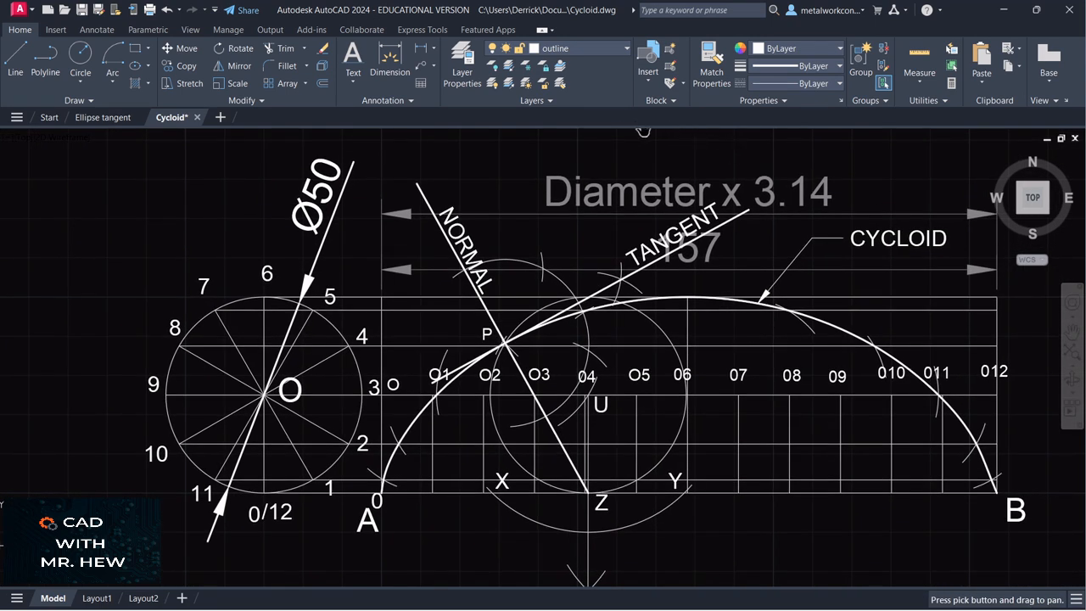
scroll(653, 140, down, 2)
mouse_move(923, 242)
mouse_down()
mouse_move(1058, 303)
mouse_move(1042, 293)
mouse_move(1023, 307)
mouse_move(1039, 312)
mouse_up()
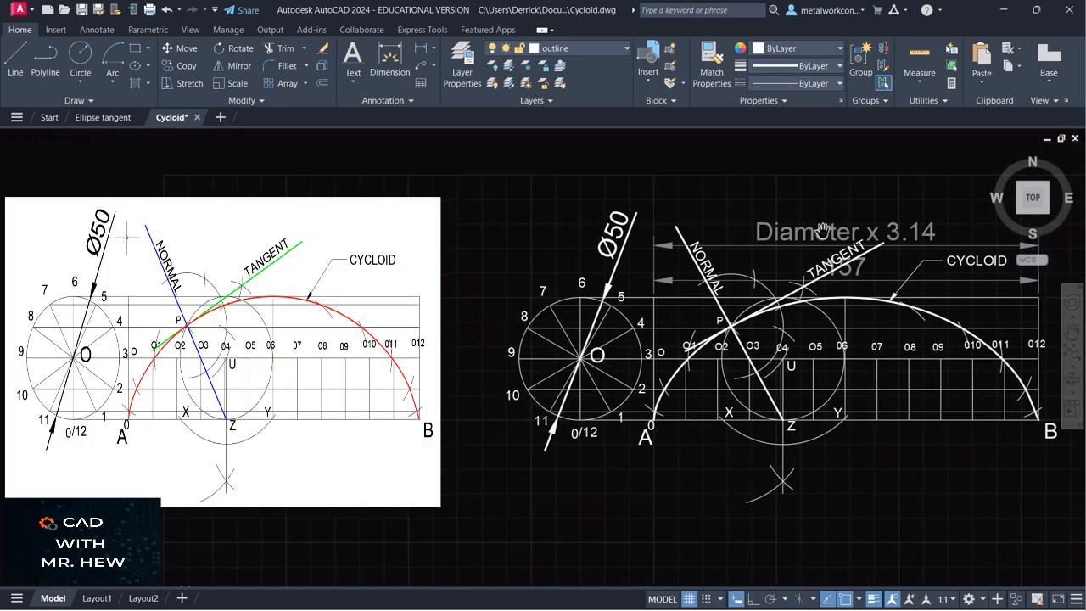
click(567, 47)
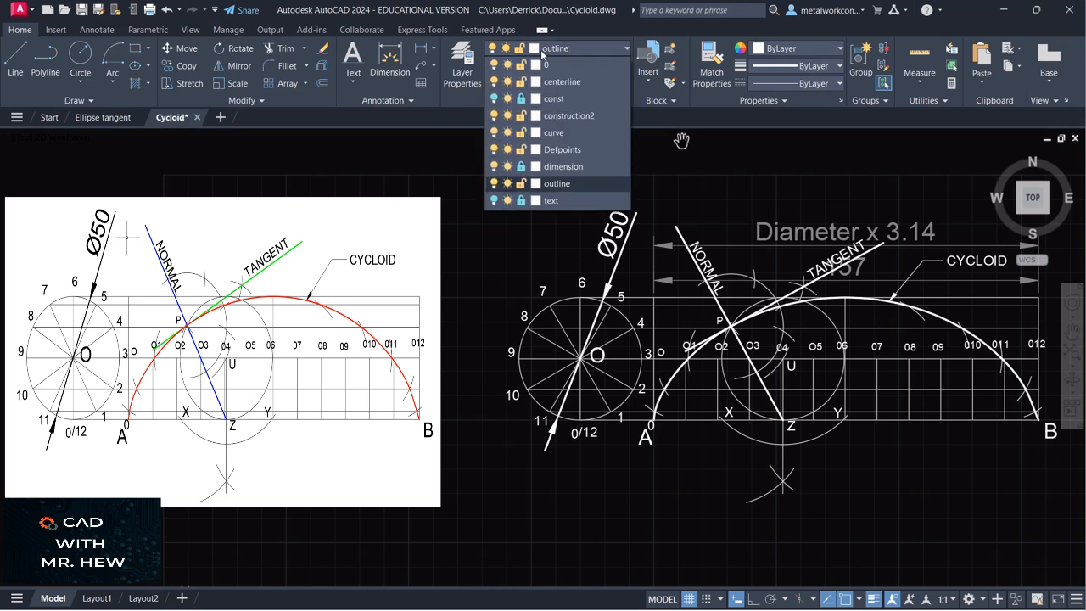
click(494, 99)
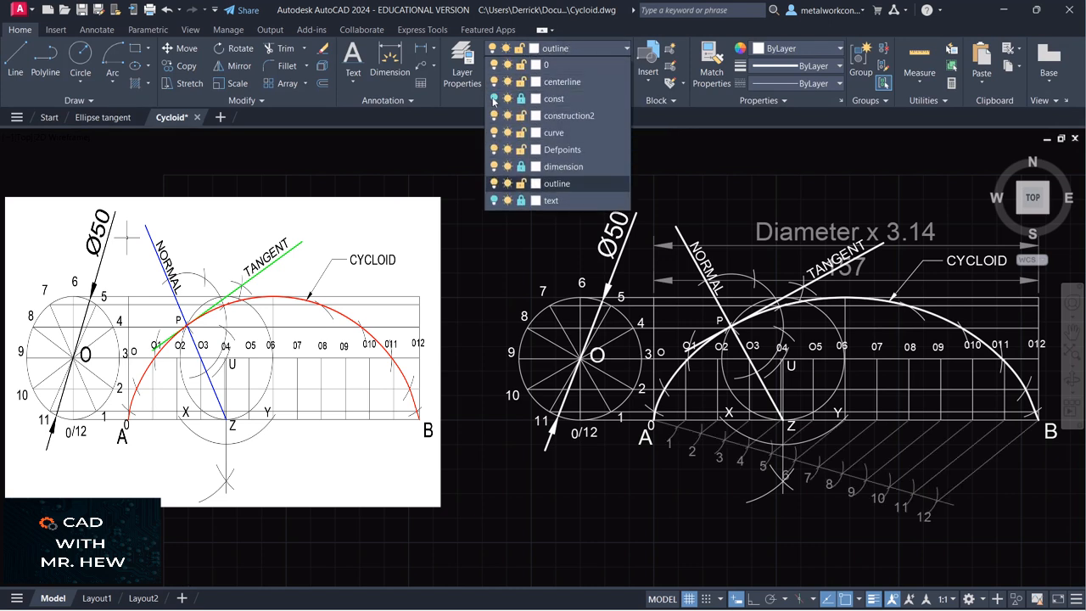